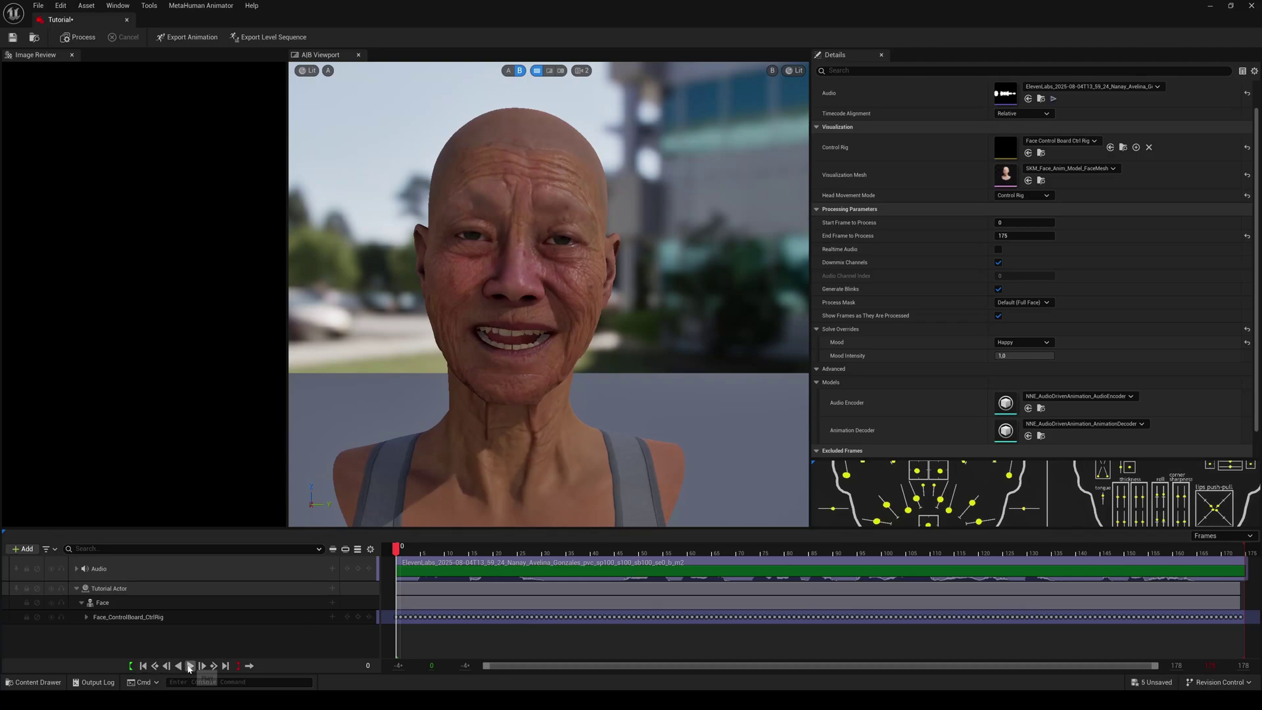
Play back and stop the processed facial animation, then play the level's animation sequence
left_click(190, 666)
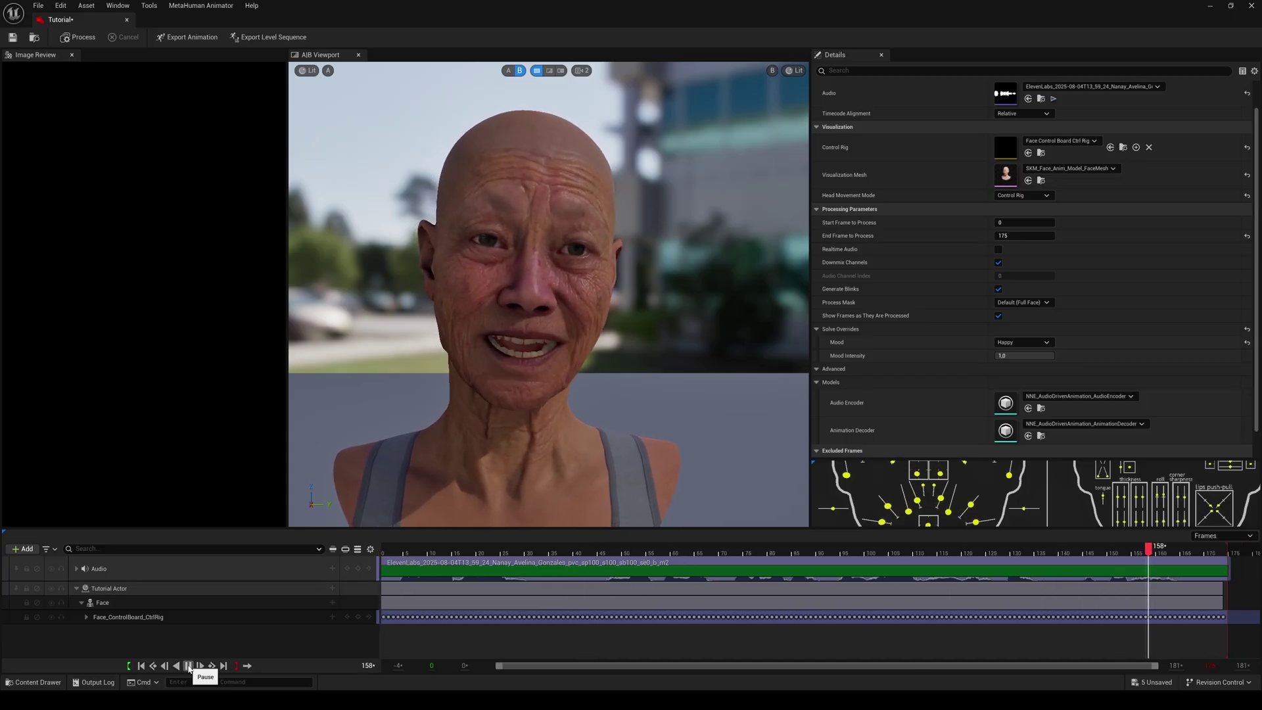
left_click(189, 666)
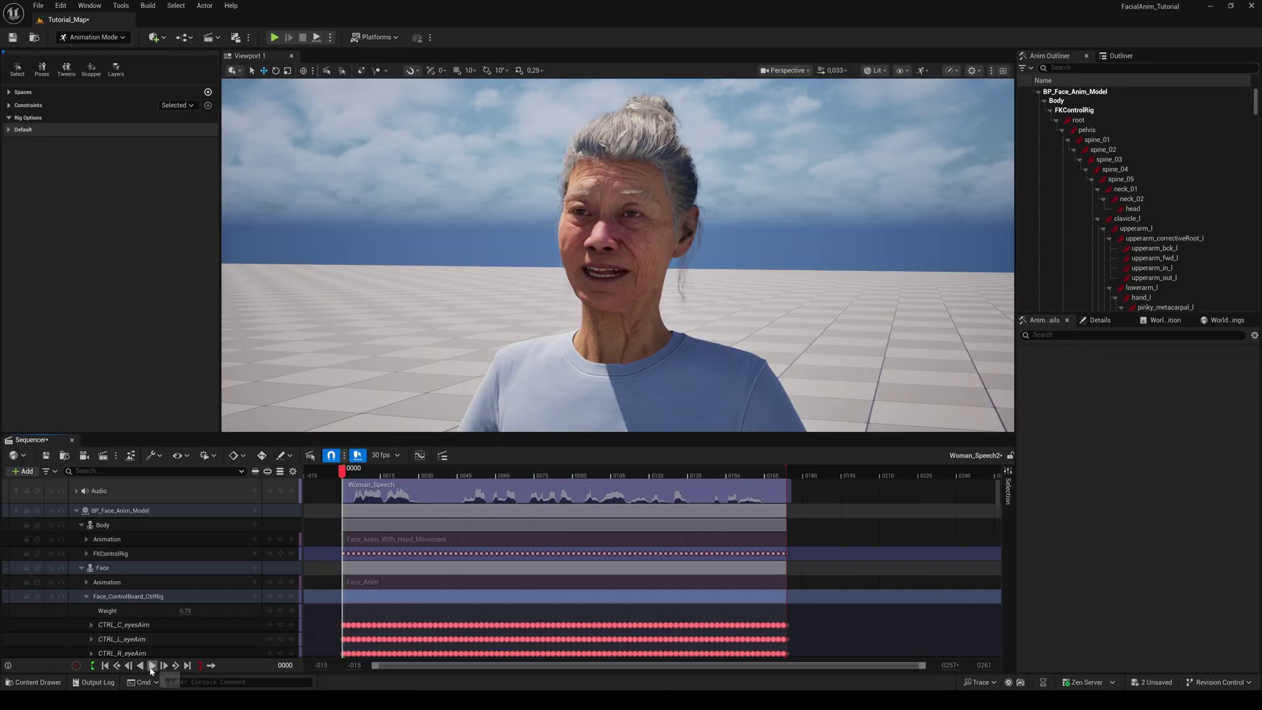
left_click(151, 665)
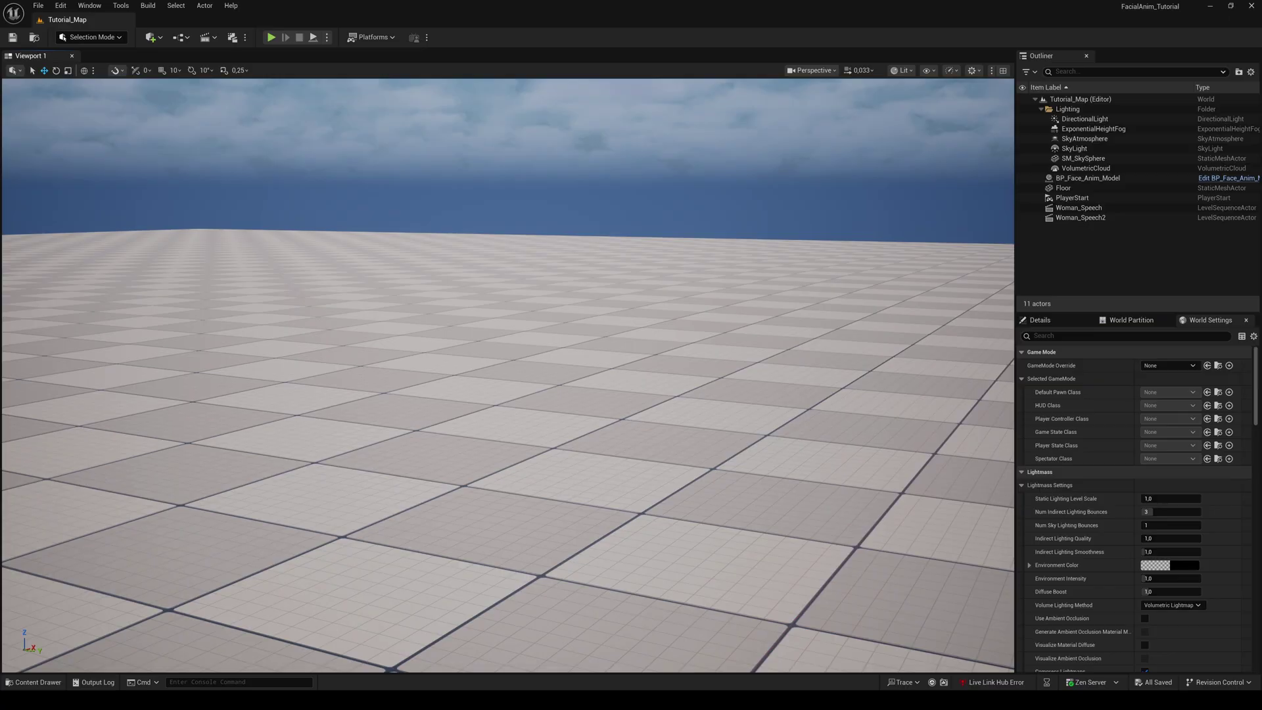
Launch Live Link Hub from the editor's Tools menu
left_click(1063, 188)
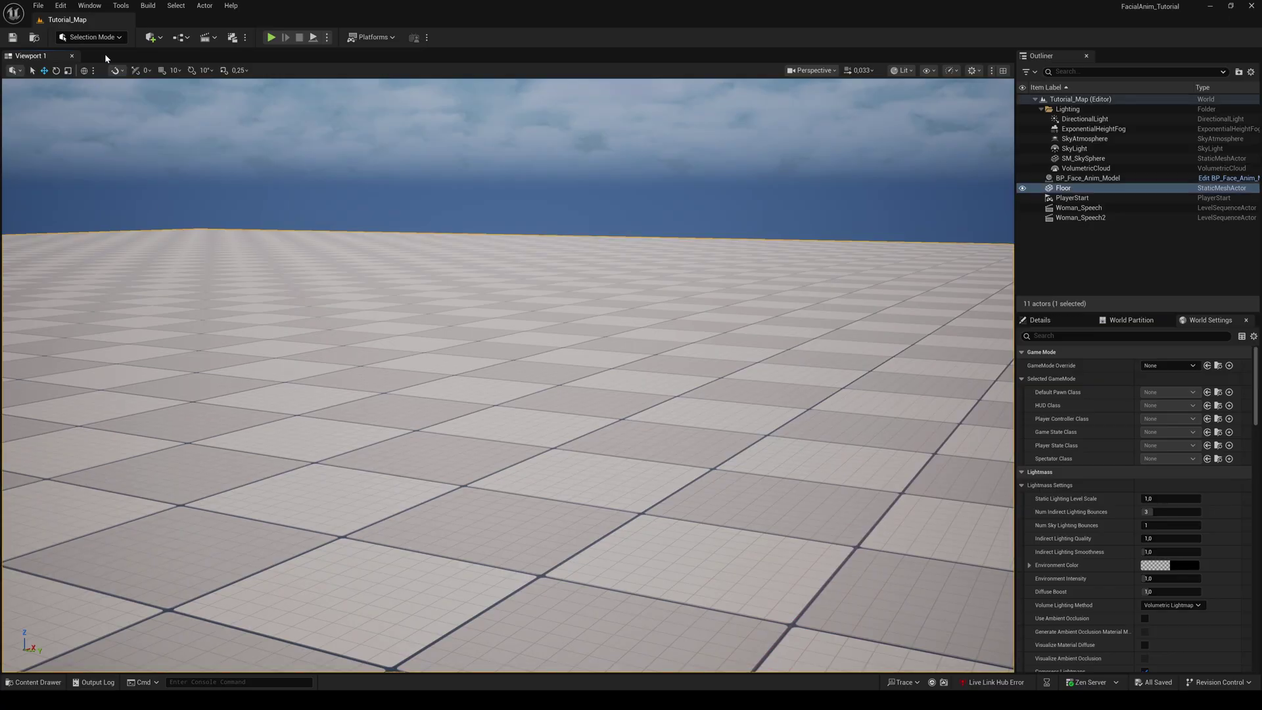
left_click(121, 5)
mouse_move(161, 300)
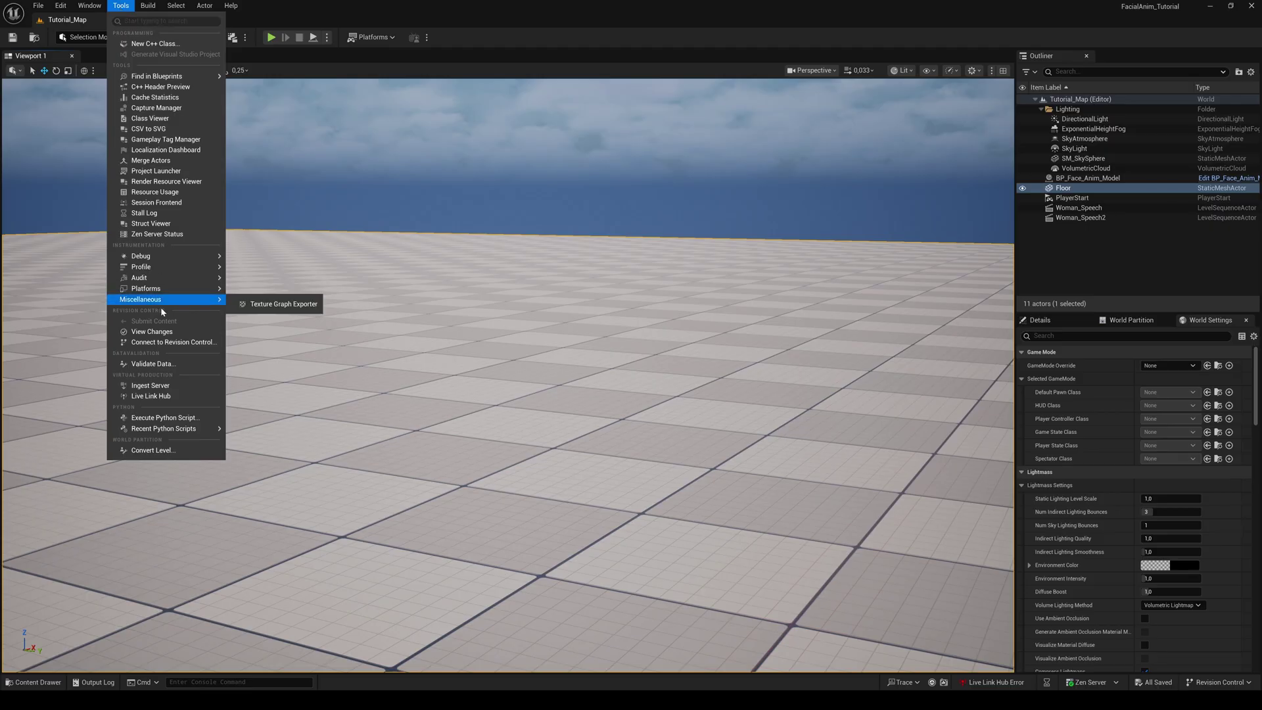
left_click(152, 396)
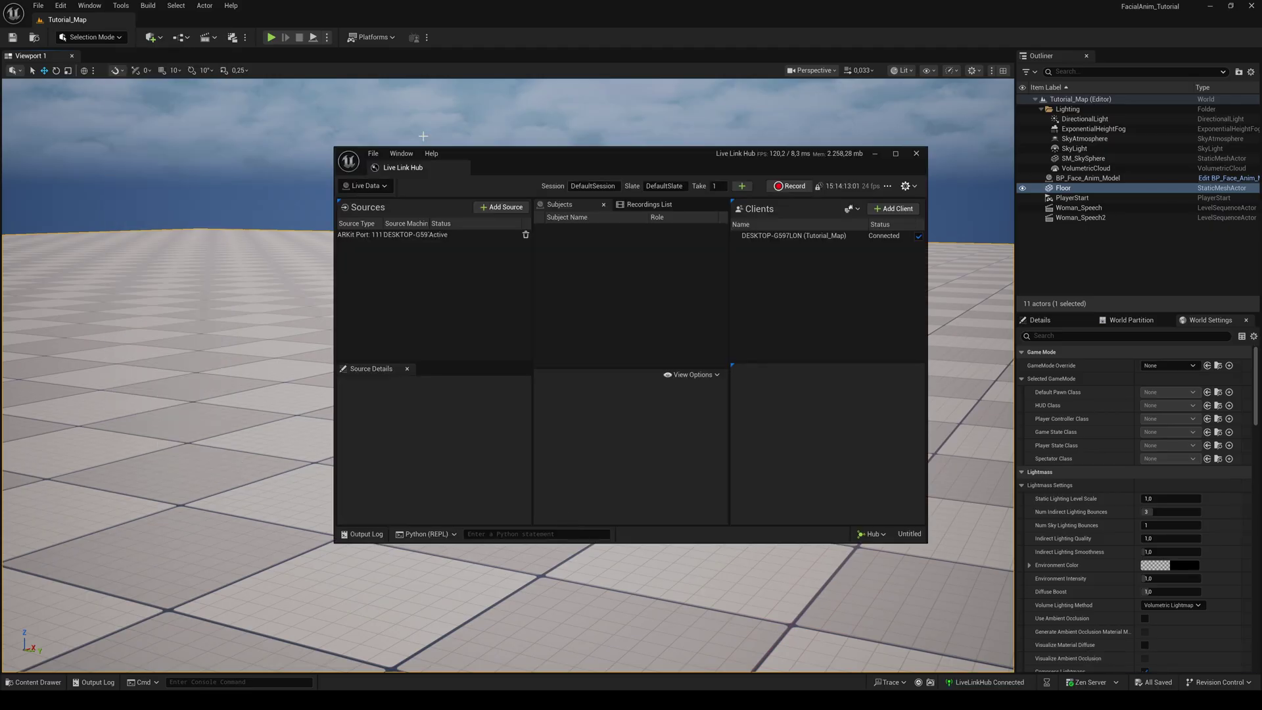
Switch the hub to Capture Manager mode and add a Mono Video Ingest device
left_click(373, 186)
left_click(377, 213)
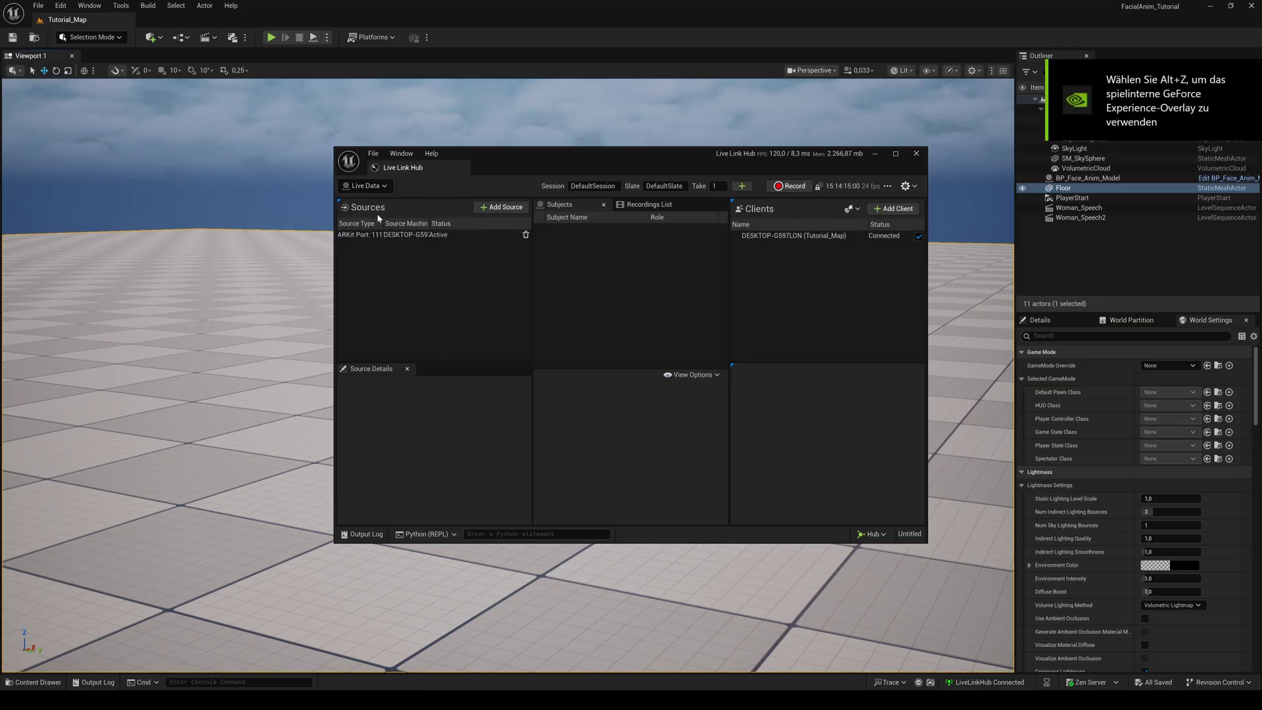
left_click(471, 210)
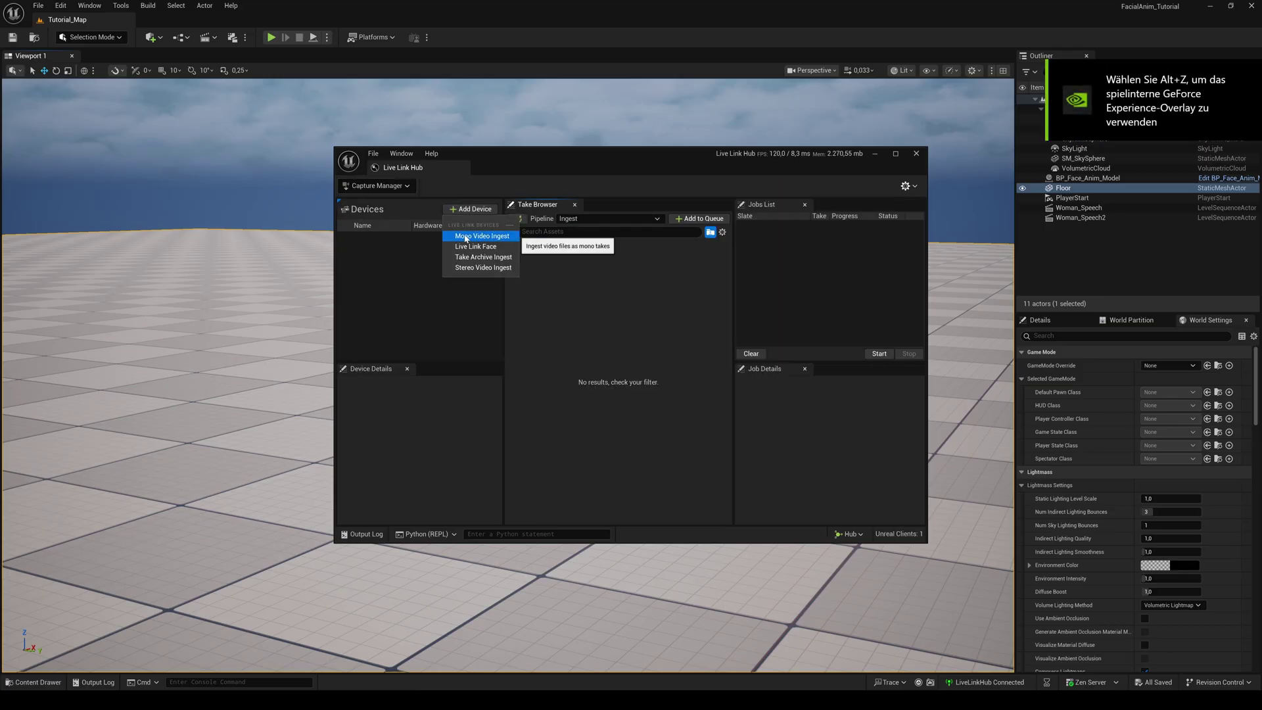
left_click(463, 236)
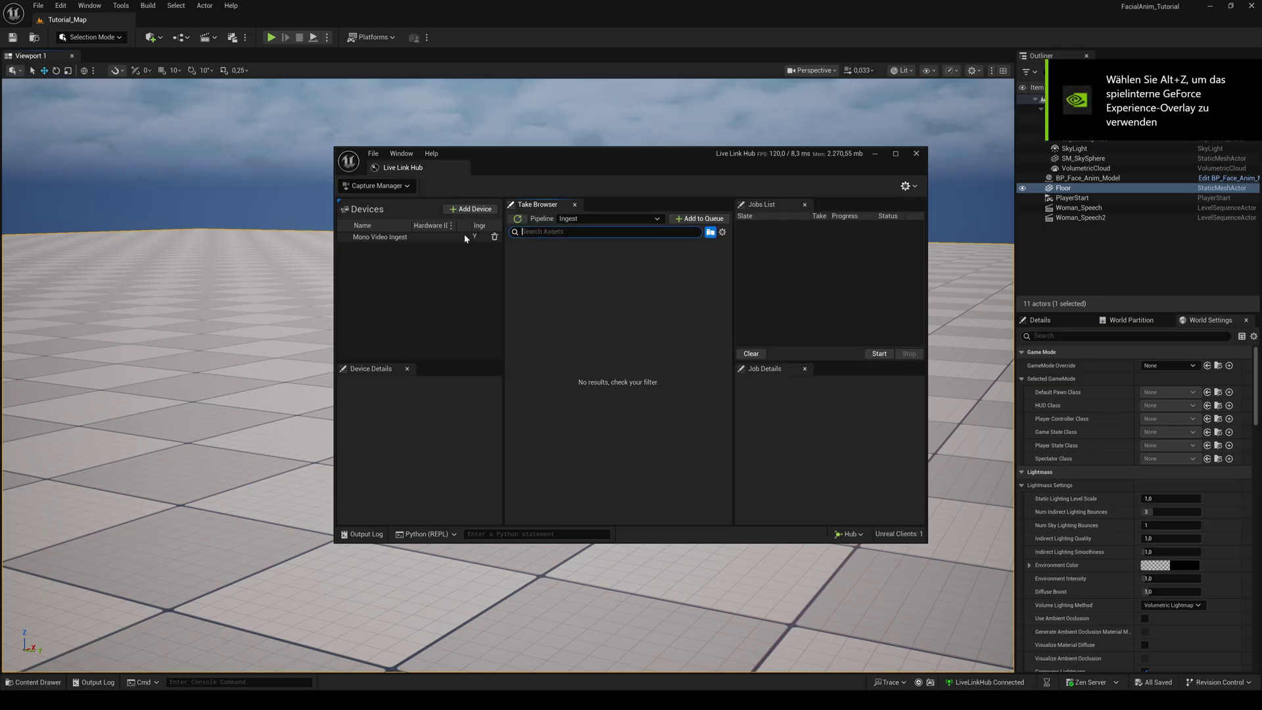
left_click(384, 238)
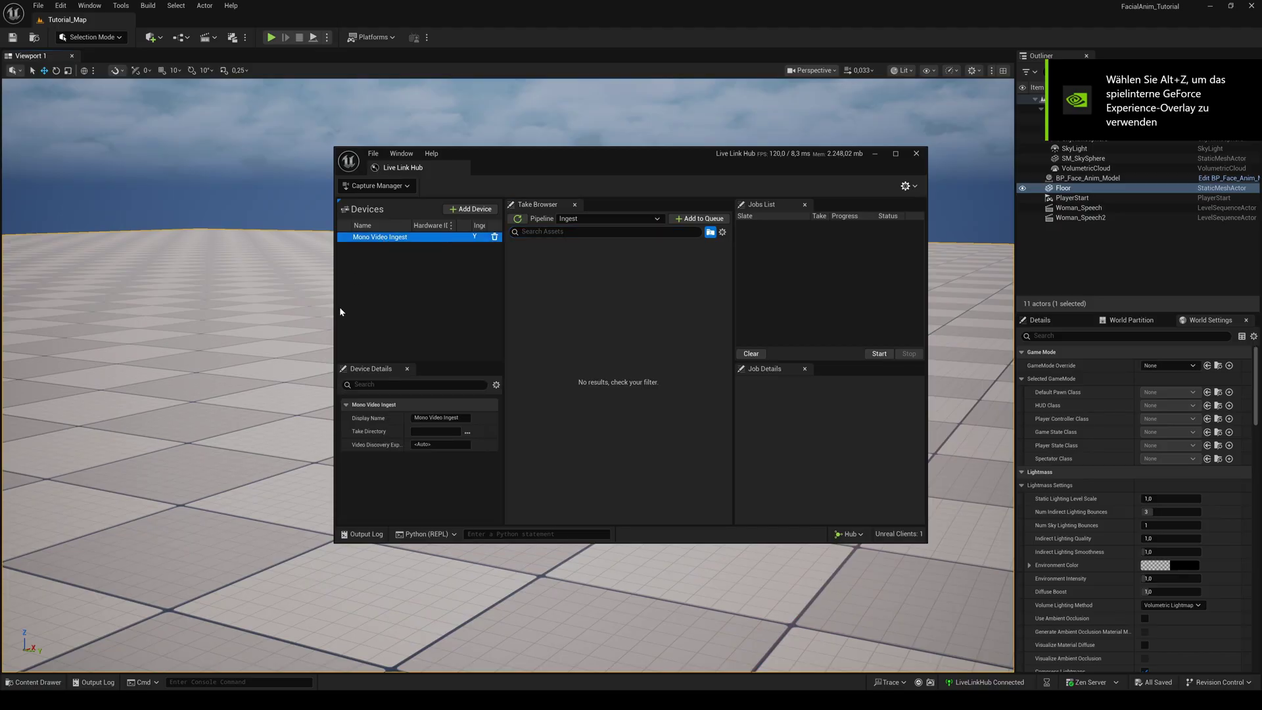
left_click(467, 432)
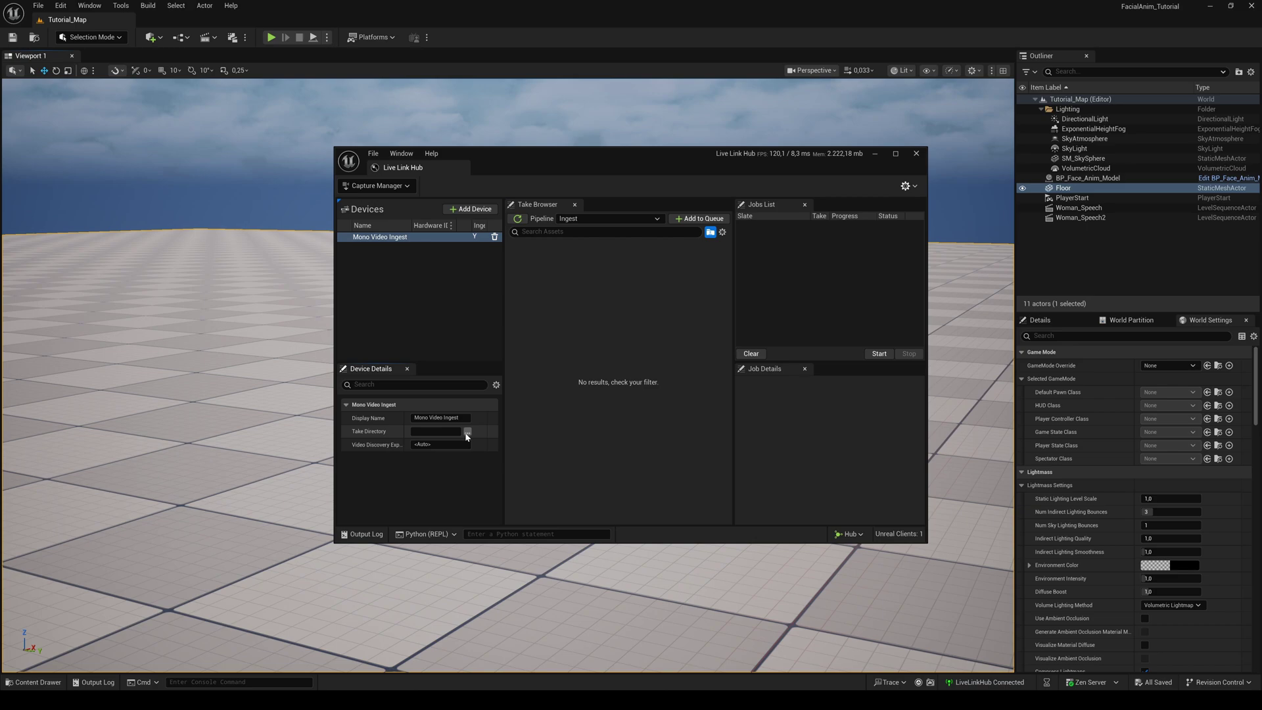
Set the take folder, then queue and ingest the ScreenRecording_1 take
left_click(620, 426)
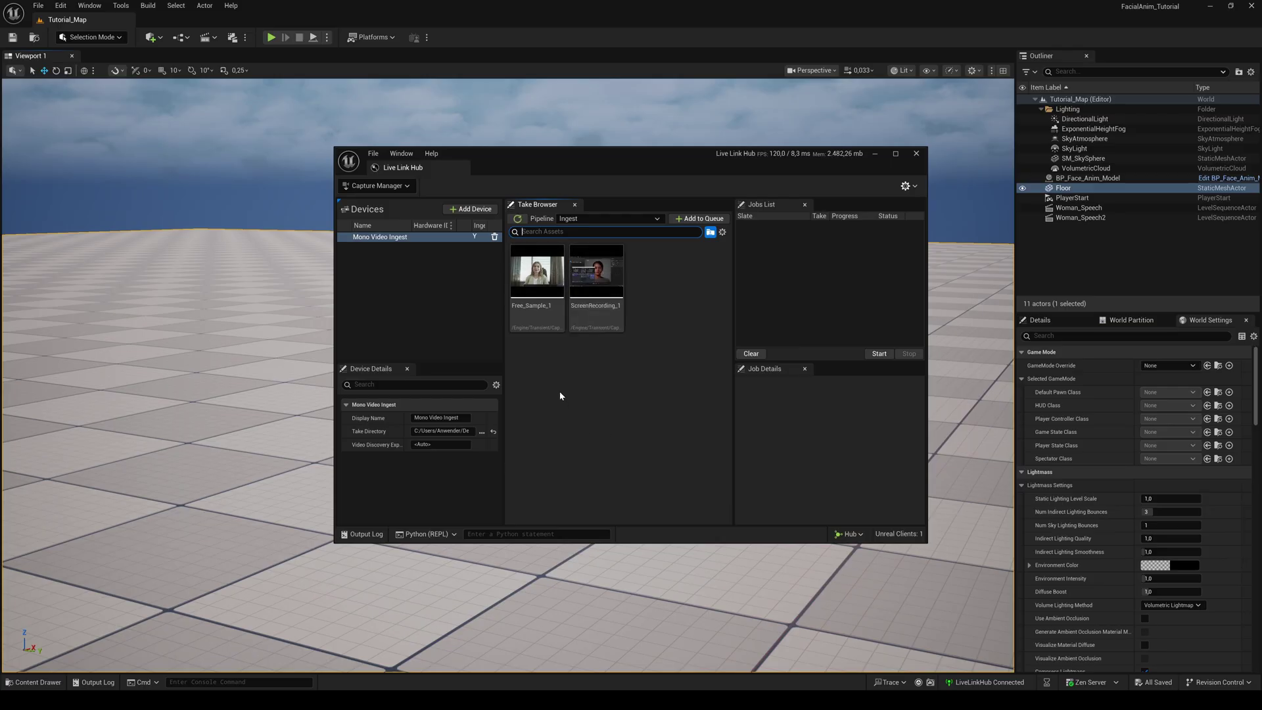
left_click(589, 277)
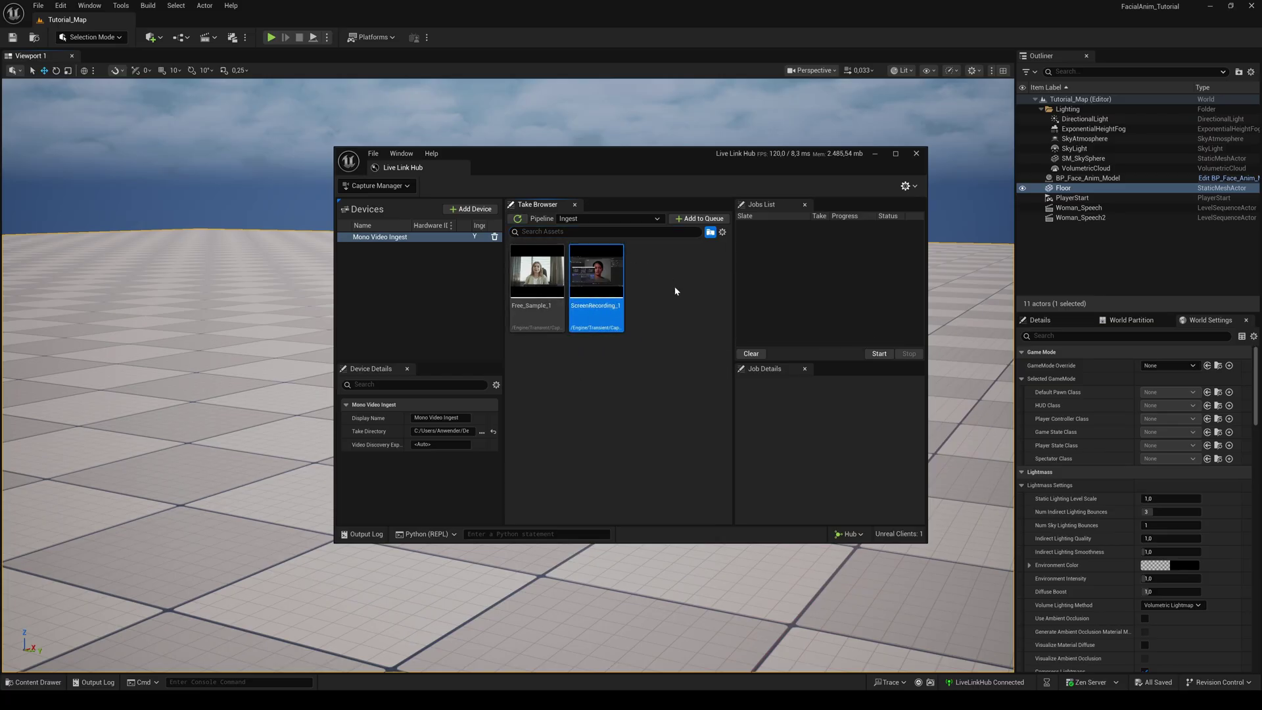
left_click(700, 218)
left_click(880, 354)
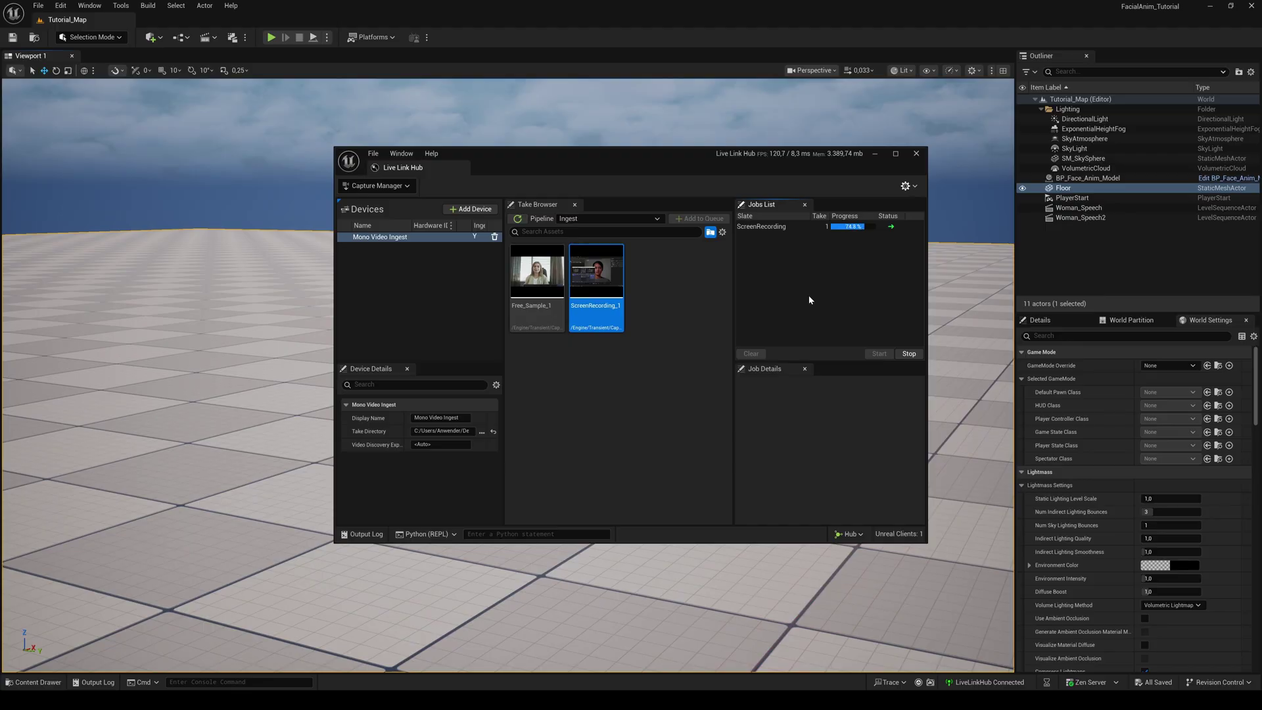
Clear the finished job, then queue and ingest the Free_Sample_1 take
left_click(750, 354)
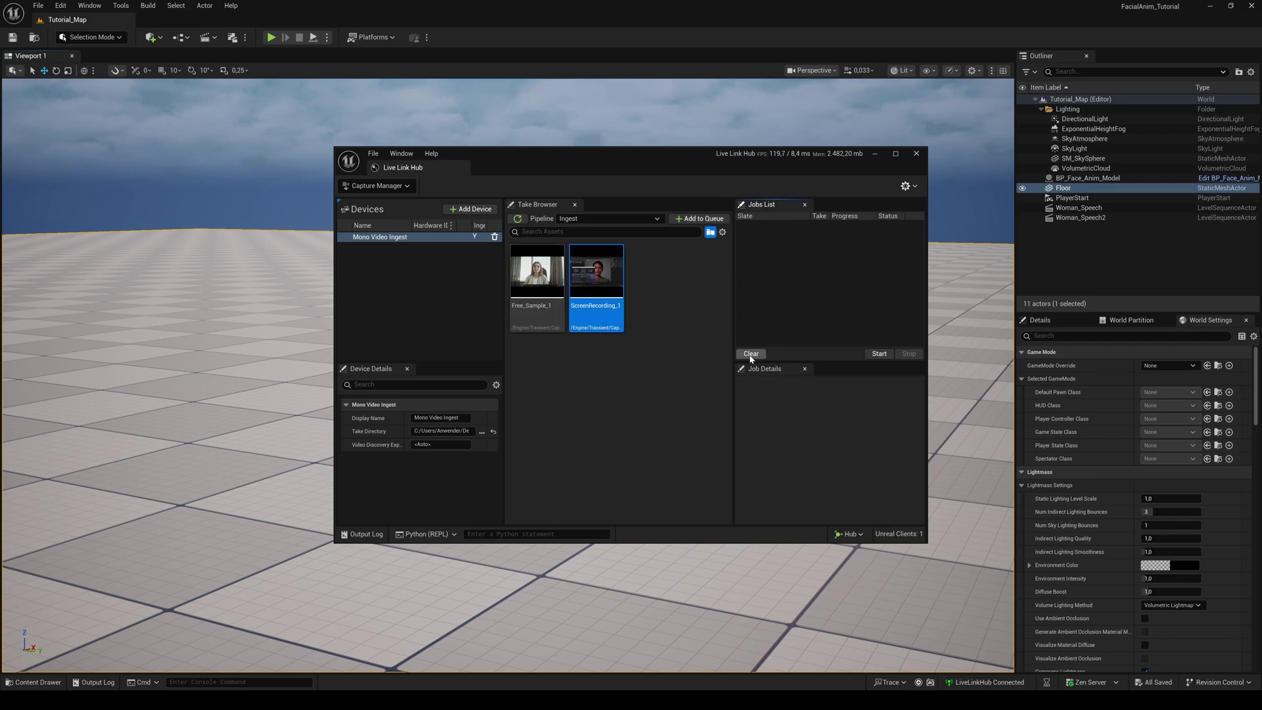
left_click(537, 271)
left_click(700, 218)
left_click(879, 354)
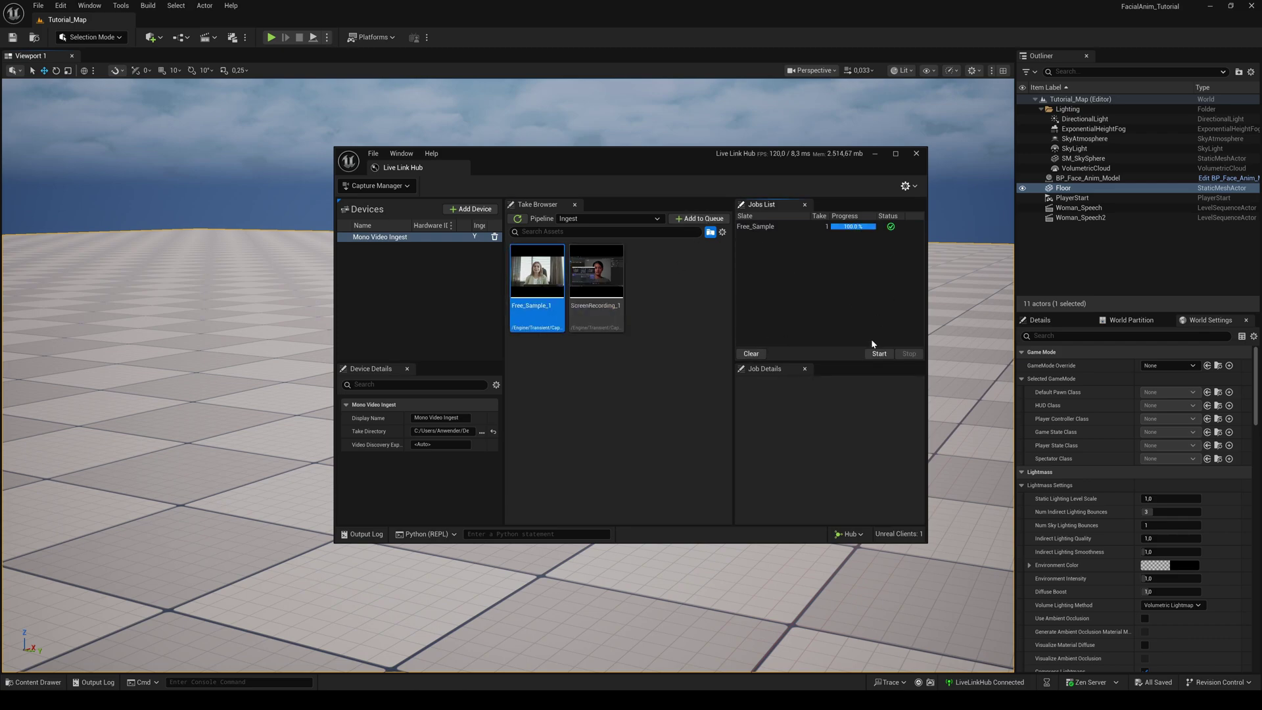
Close Live Link Hub and create a MetaHuman Performance asset in Video_to_Animation
left_click(916, 153)
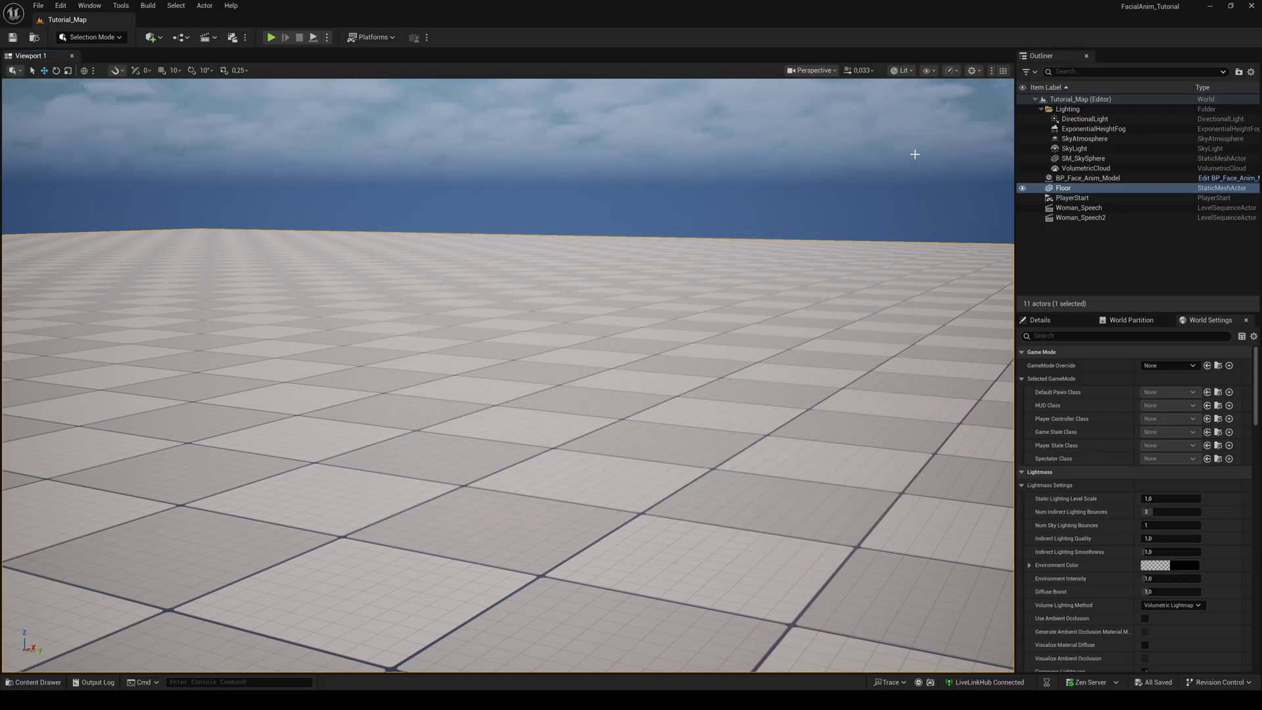
left_click(34, 682)
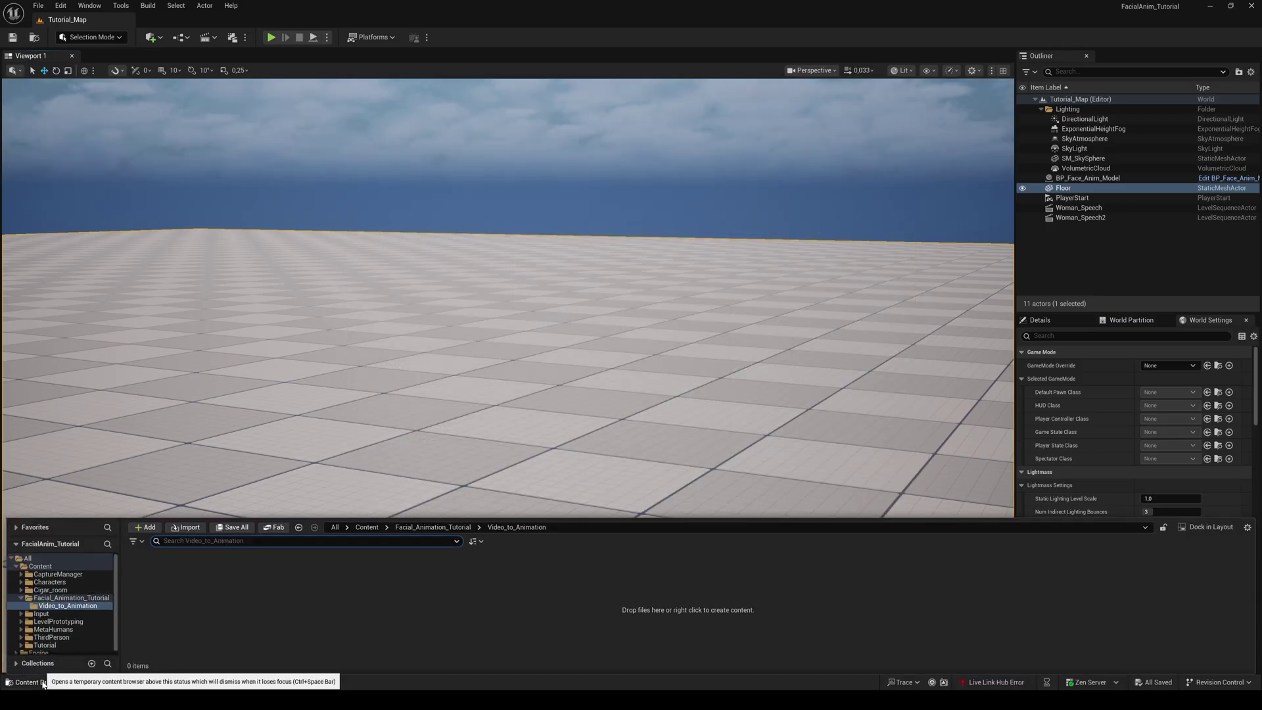
right_click(243, 595)
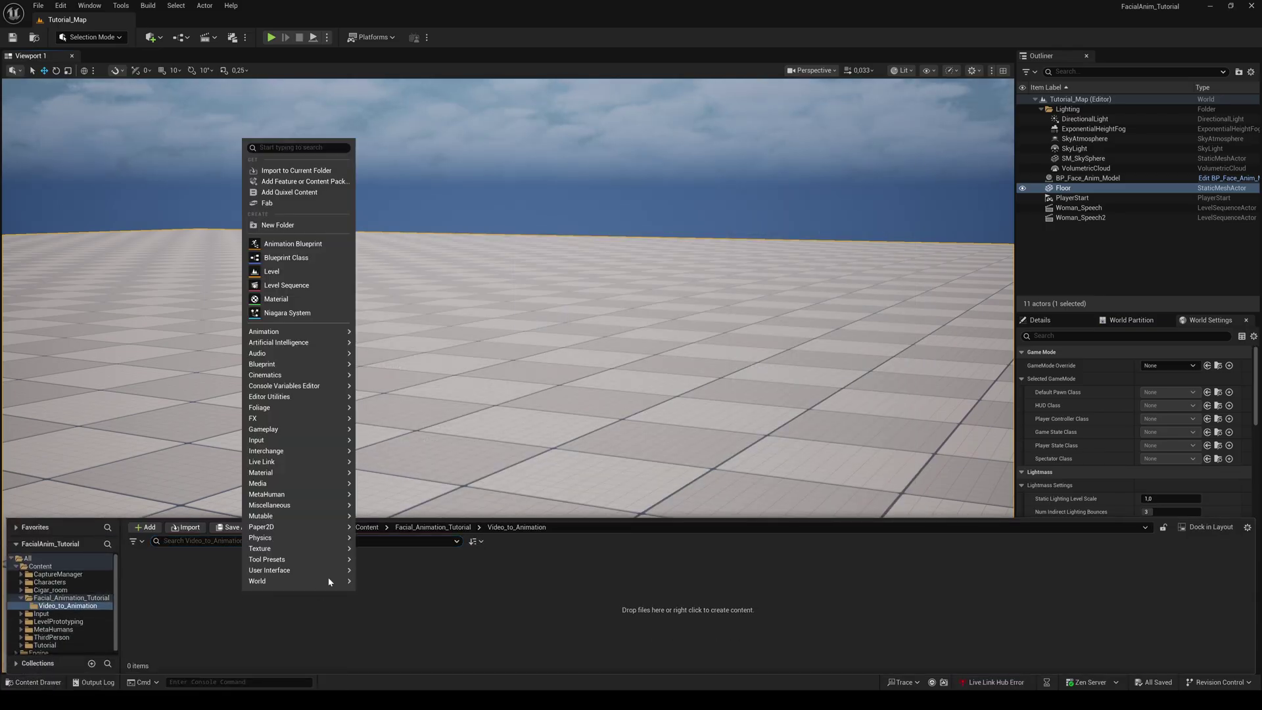
mouse_move(276, 495)
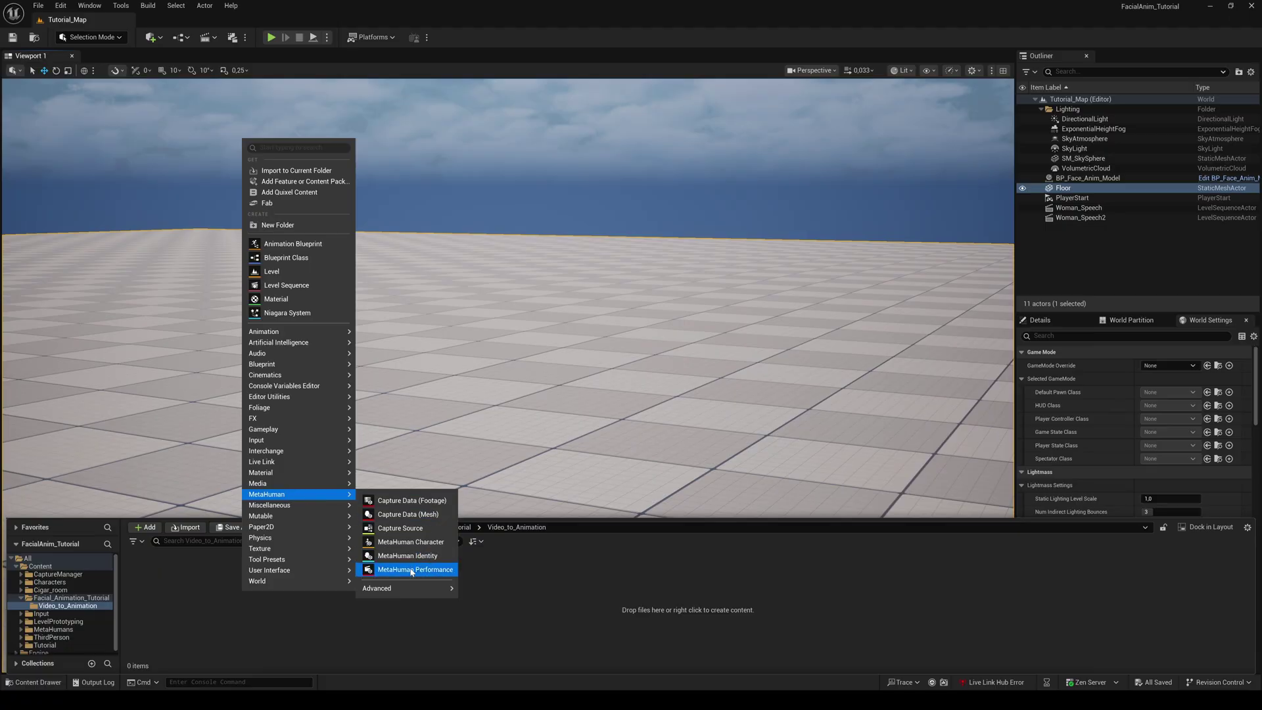
left_click(412, 569)
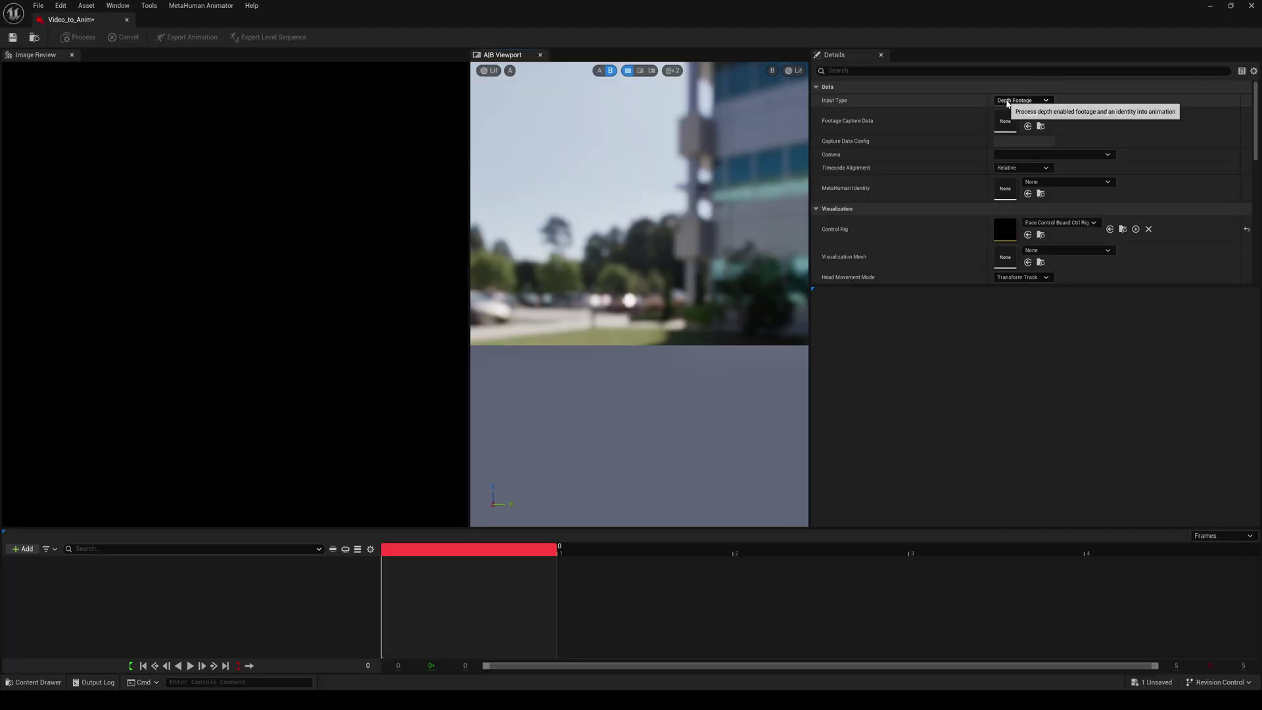
Set the Performance's input type to Monocular Footage
left_click(1022, 100)
left_click(1012, 128)
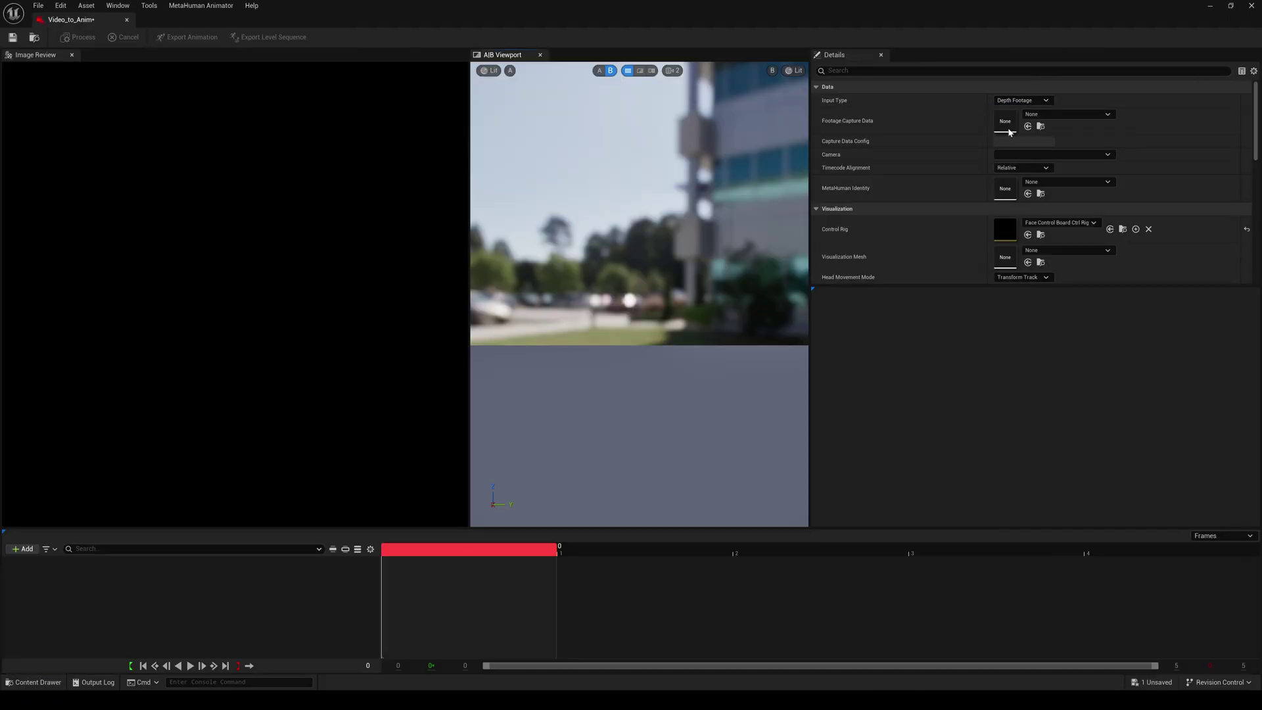
left_click(1078, 115)
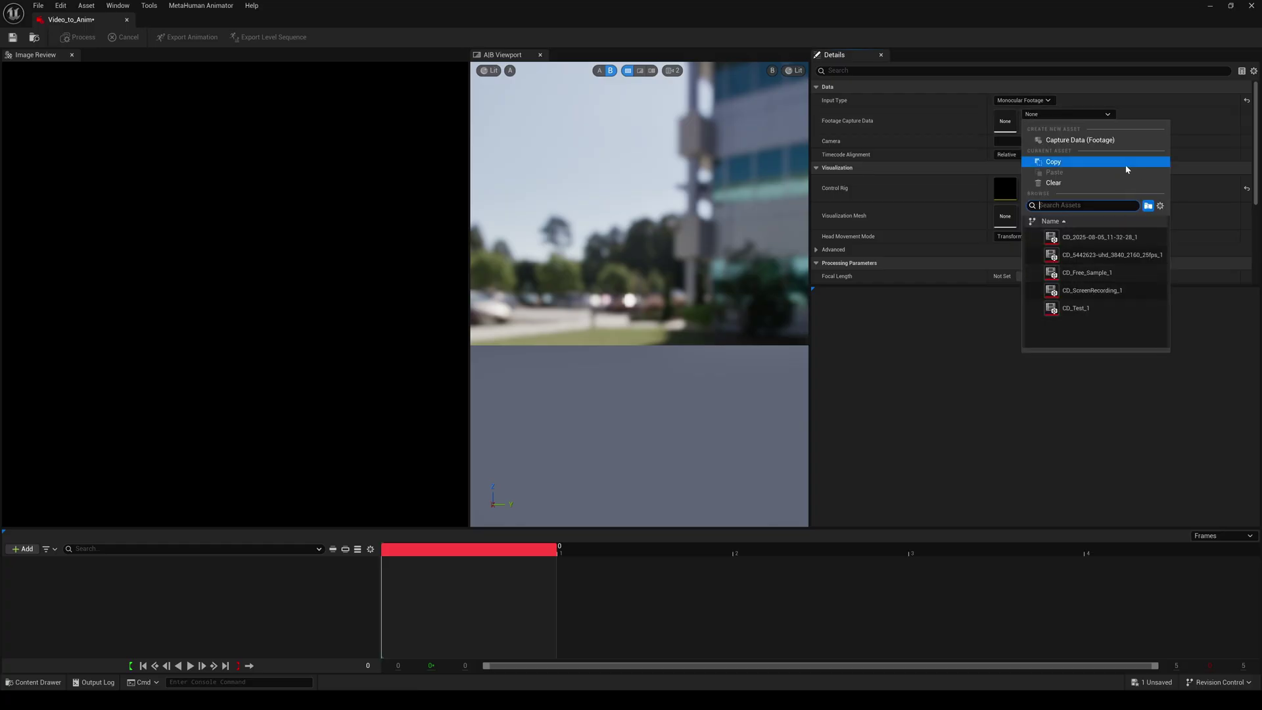
Use CD_ScreenRecording_1 as footage, preview later frames, and open Face_Anim_Model's Face folder
left_click(1092, 290)
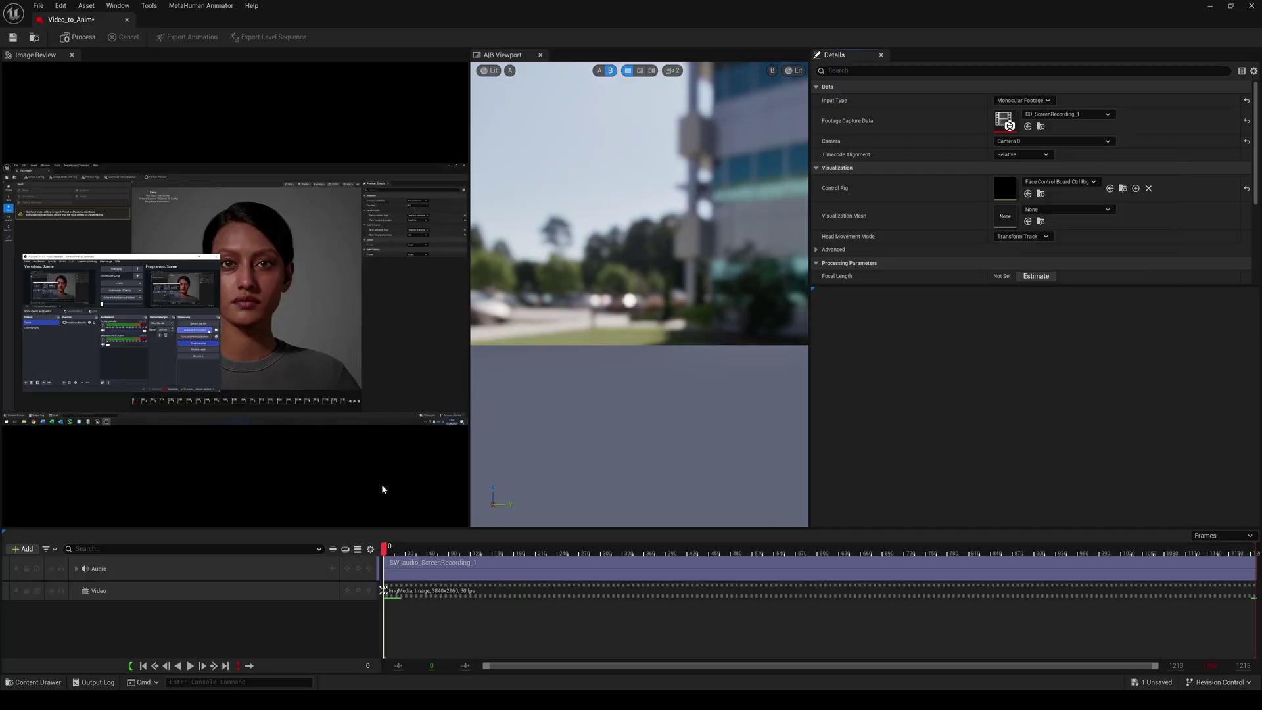
left_click_drag(386, 551, 459, 548)
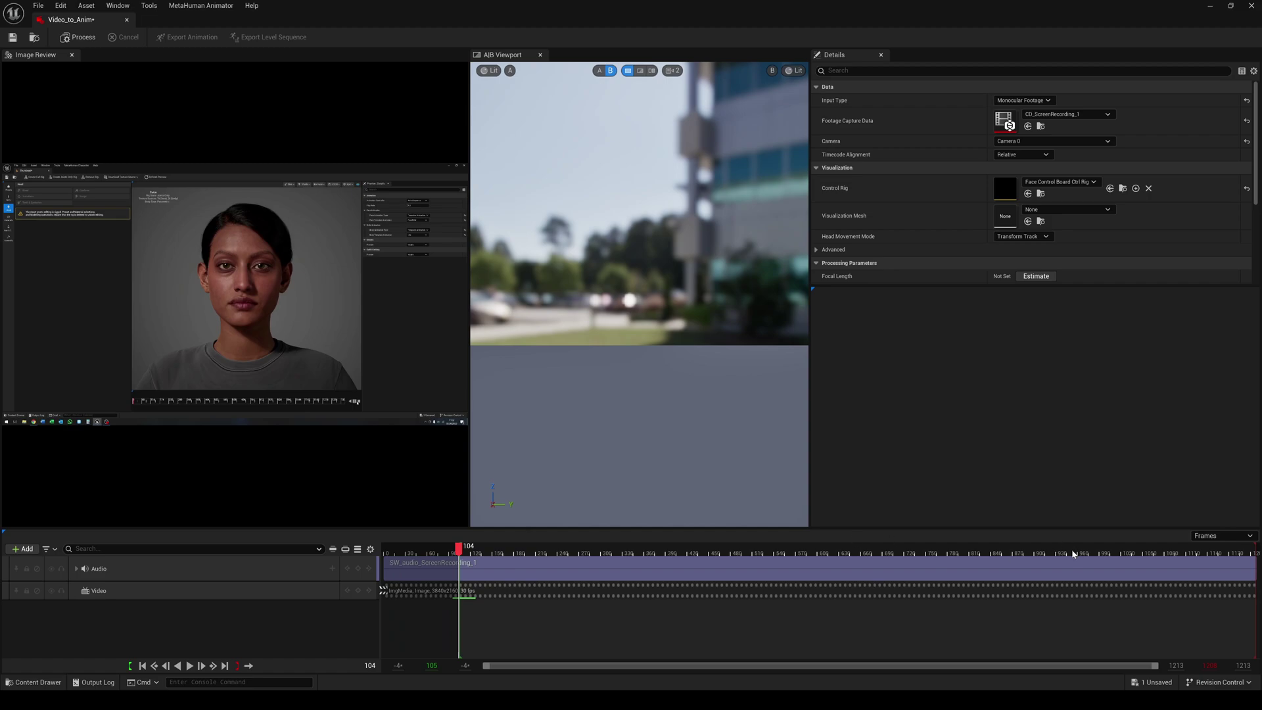
left_click_drag(1073, 554, 1037, 552)
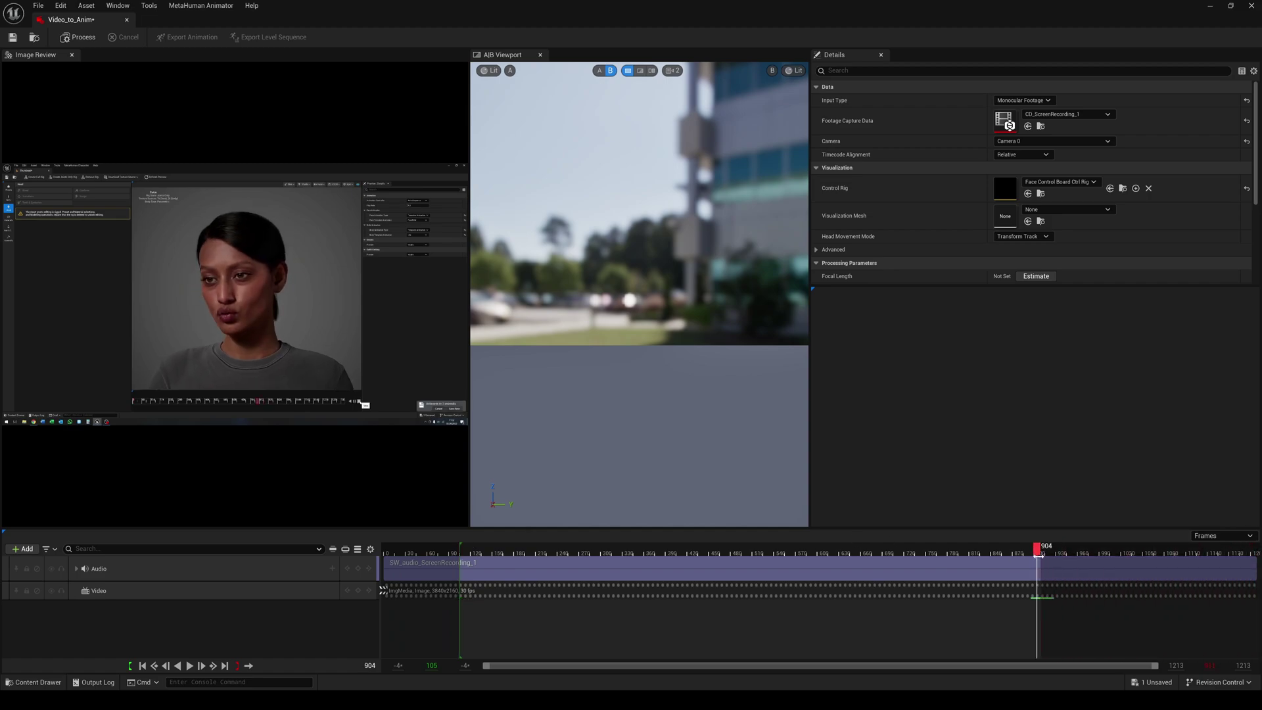
key("ctrl+space")
double_click(252, 540)
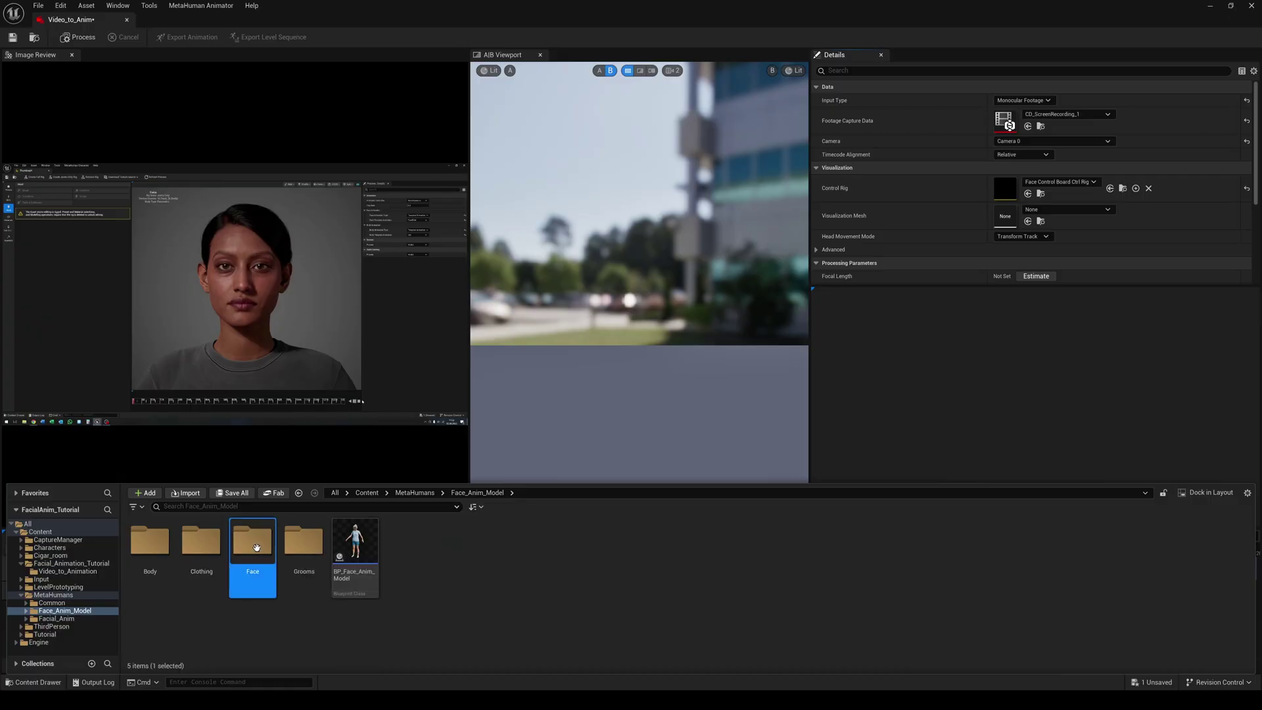
Use SKM_Face_Anim_Model_FaceMesh as visualization mesh, accept the audio clock, and set Control Rig head movement
mouse_move(298, 540)
left_click_drag(297, 540, 1006, 220)
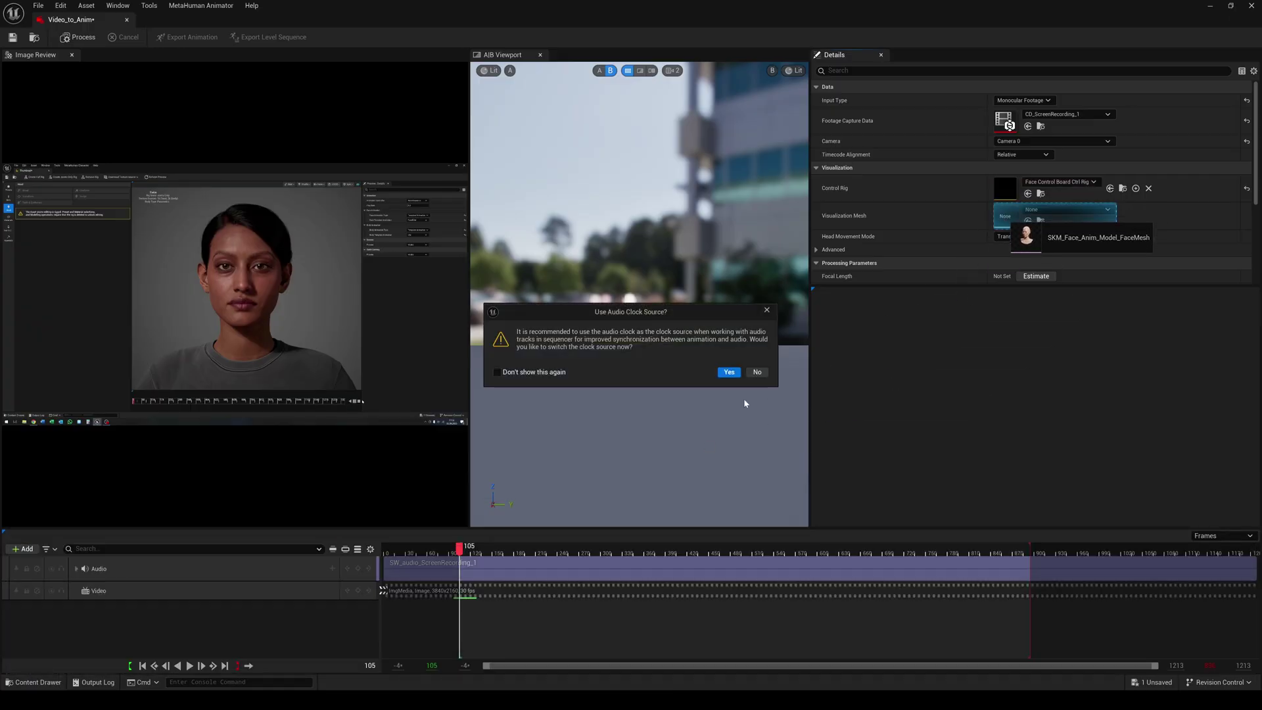
left_click(728, 373)
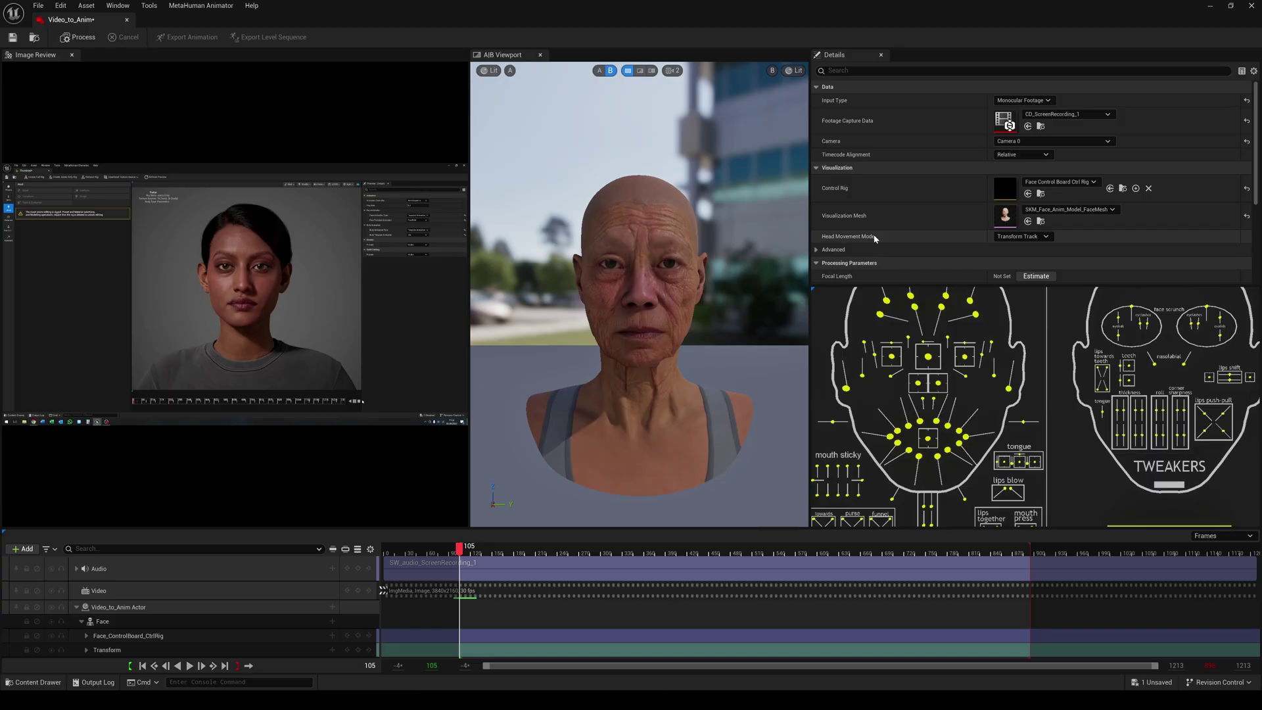
left_click(1022, 237)
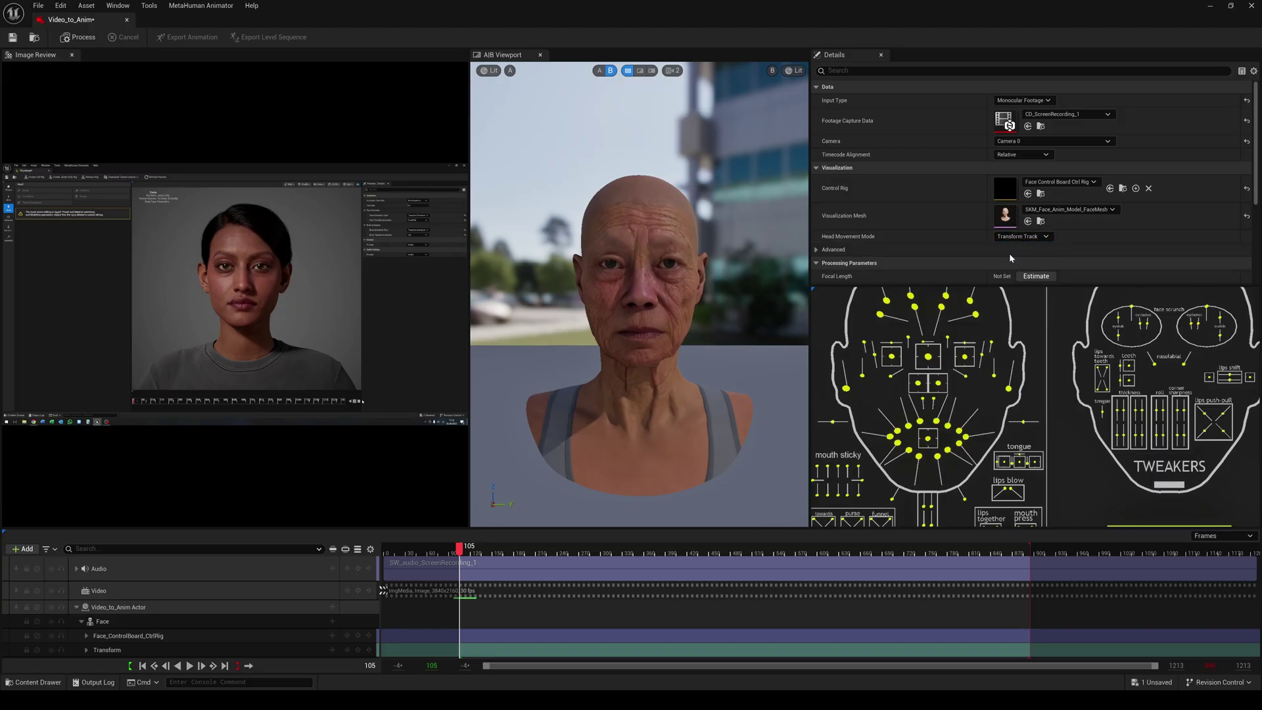
left_click(1002, 256)
left_click(933, 249)
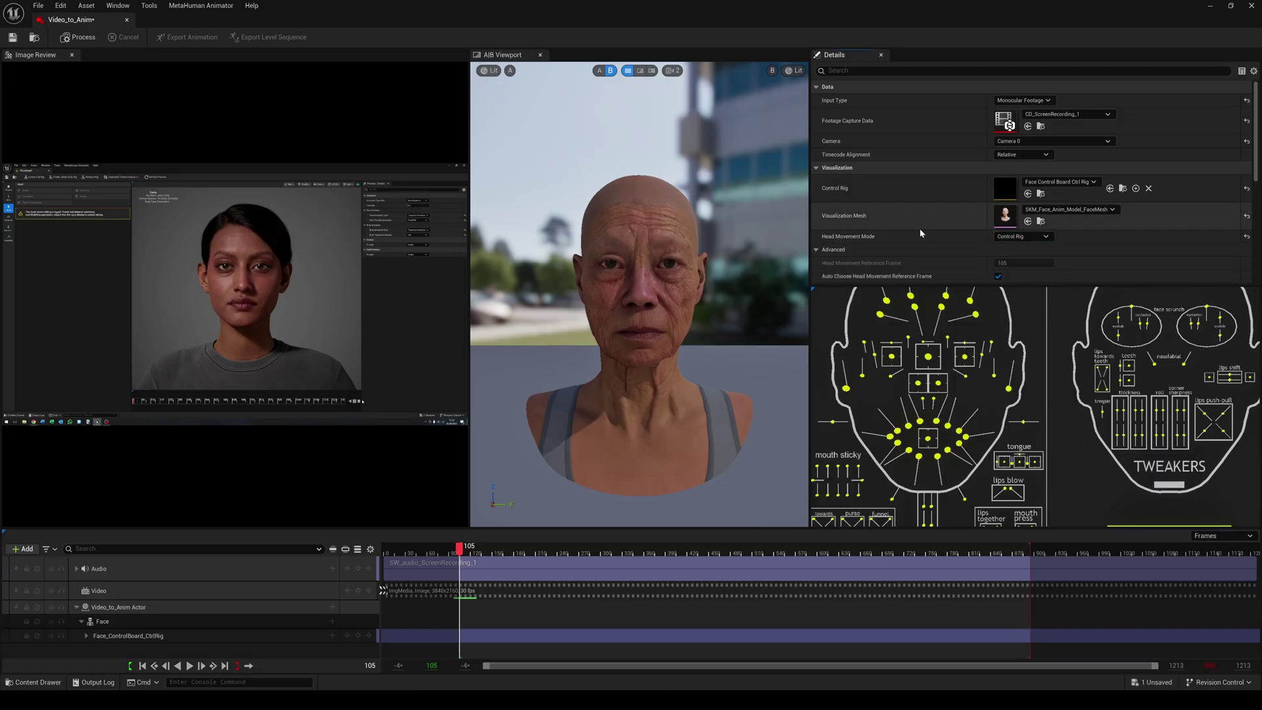
scroll(920, 227, "down", 2)
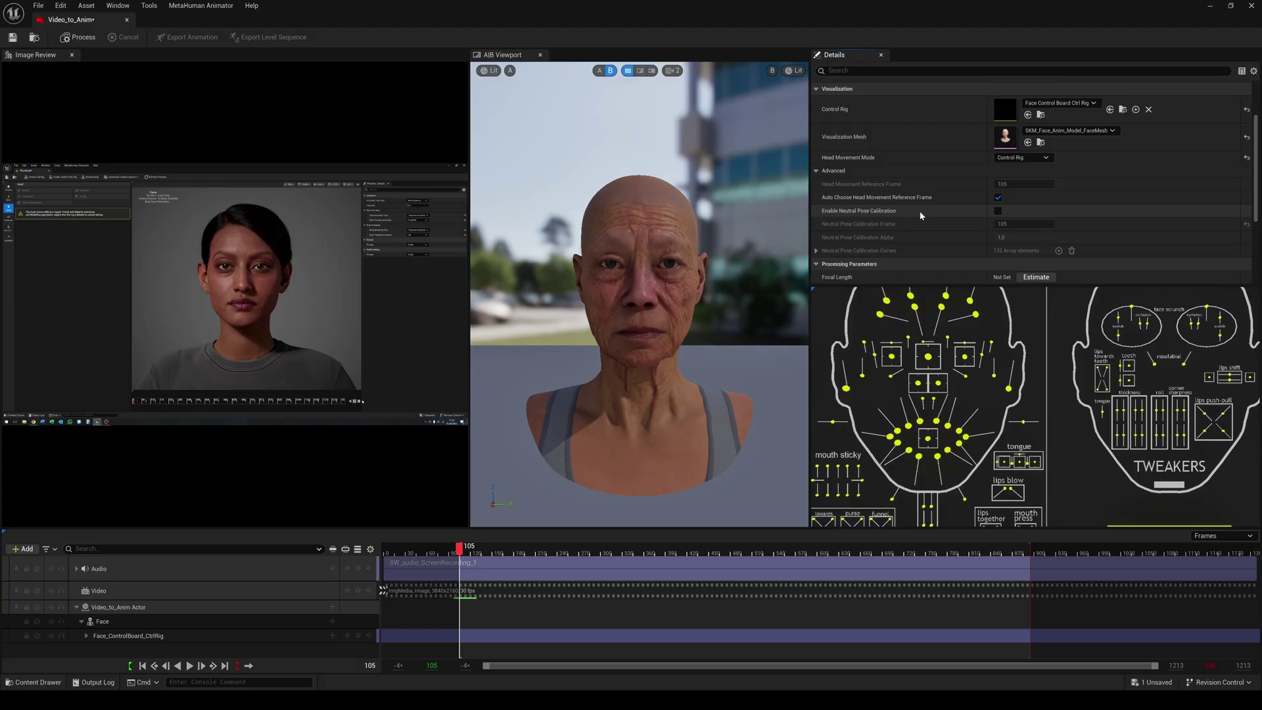
Process the screen-recording footage and play back the face animation around frame 225
scroll(911, 219, "down", 3)
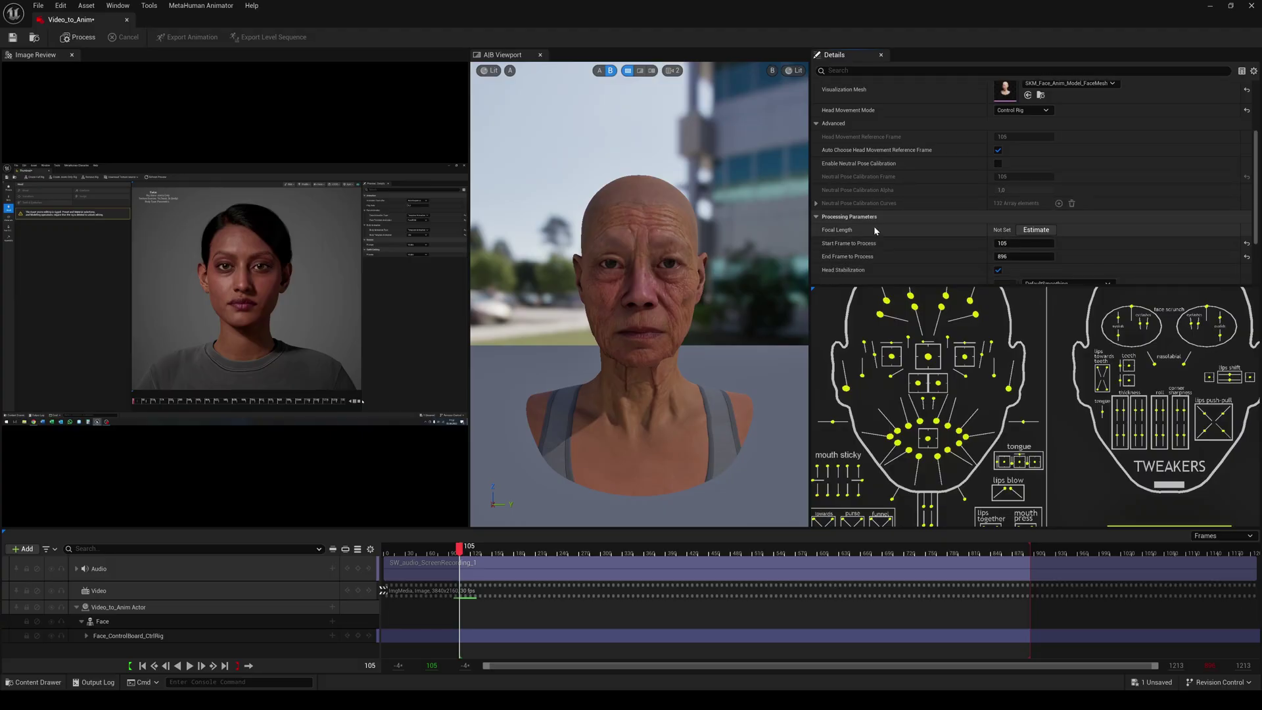
left_click(78, 37)
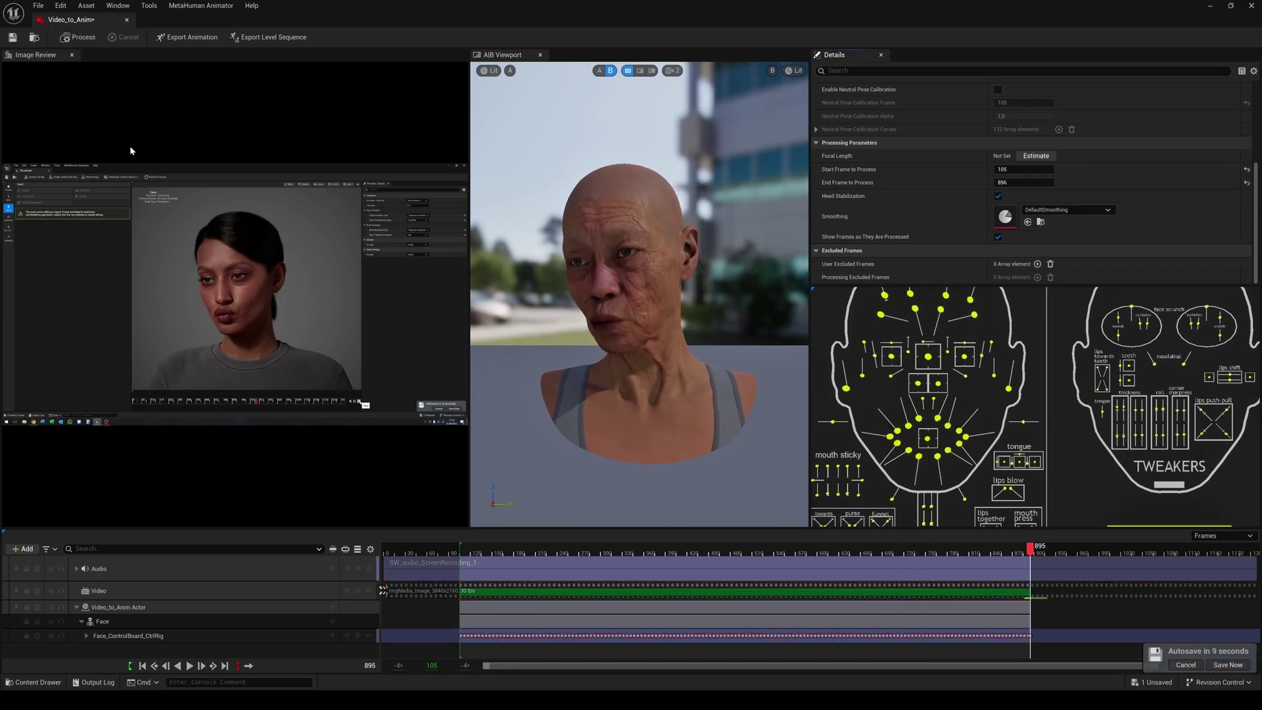
key("space")
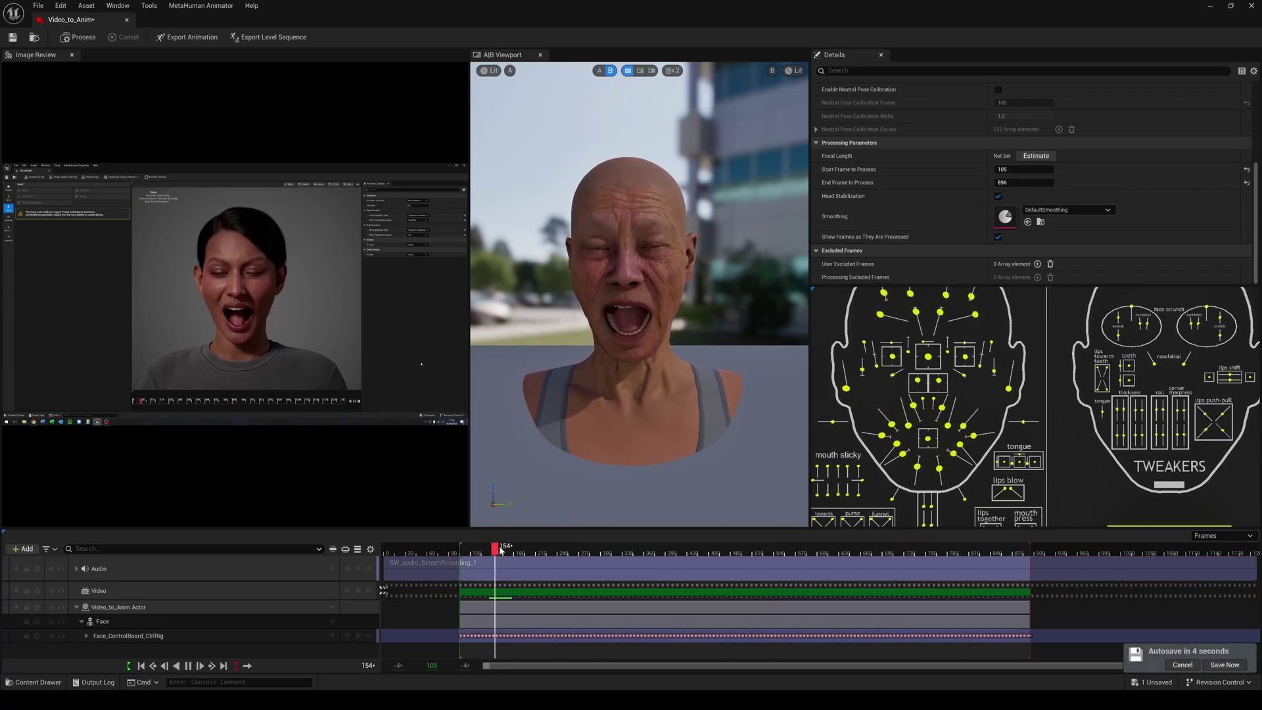
left_click_drag(520, 556, 460, 552)
Switch the footage to CD_Free_Sample_1, process it, and play the new animation
scroll(1041, 122, "up", 5)
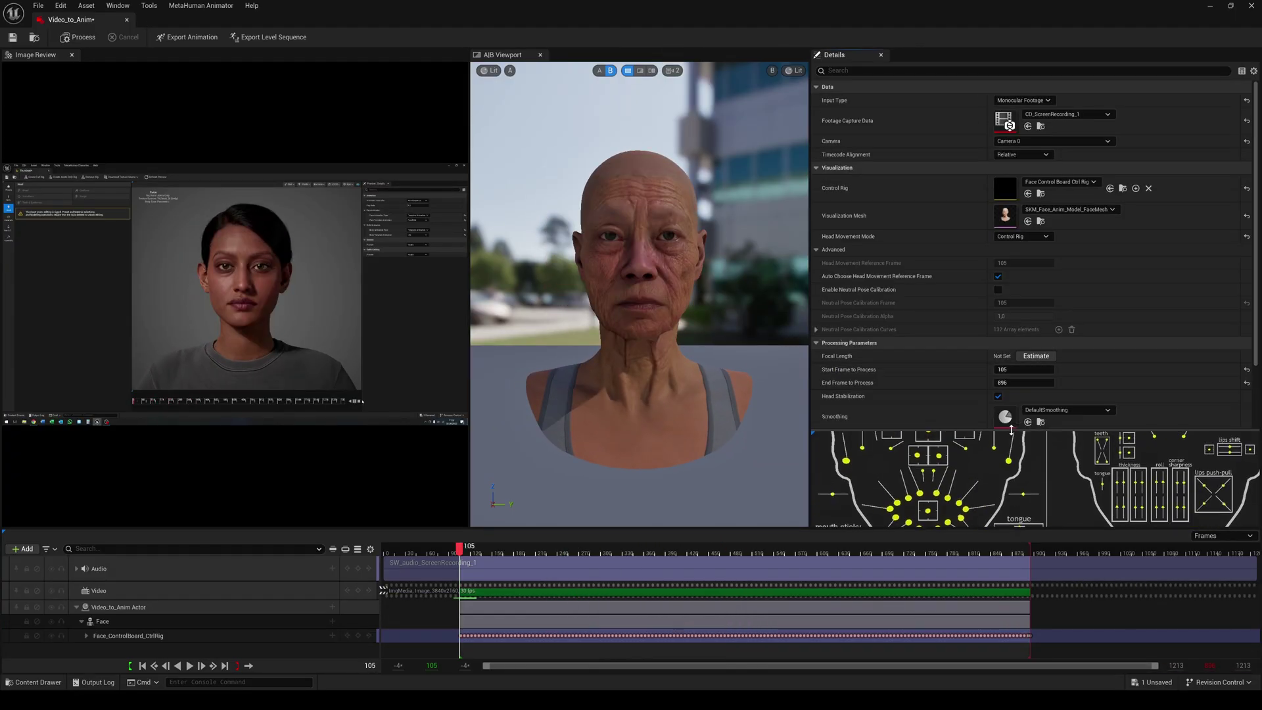
left_click(1044, 115)
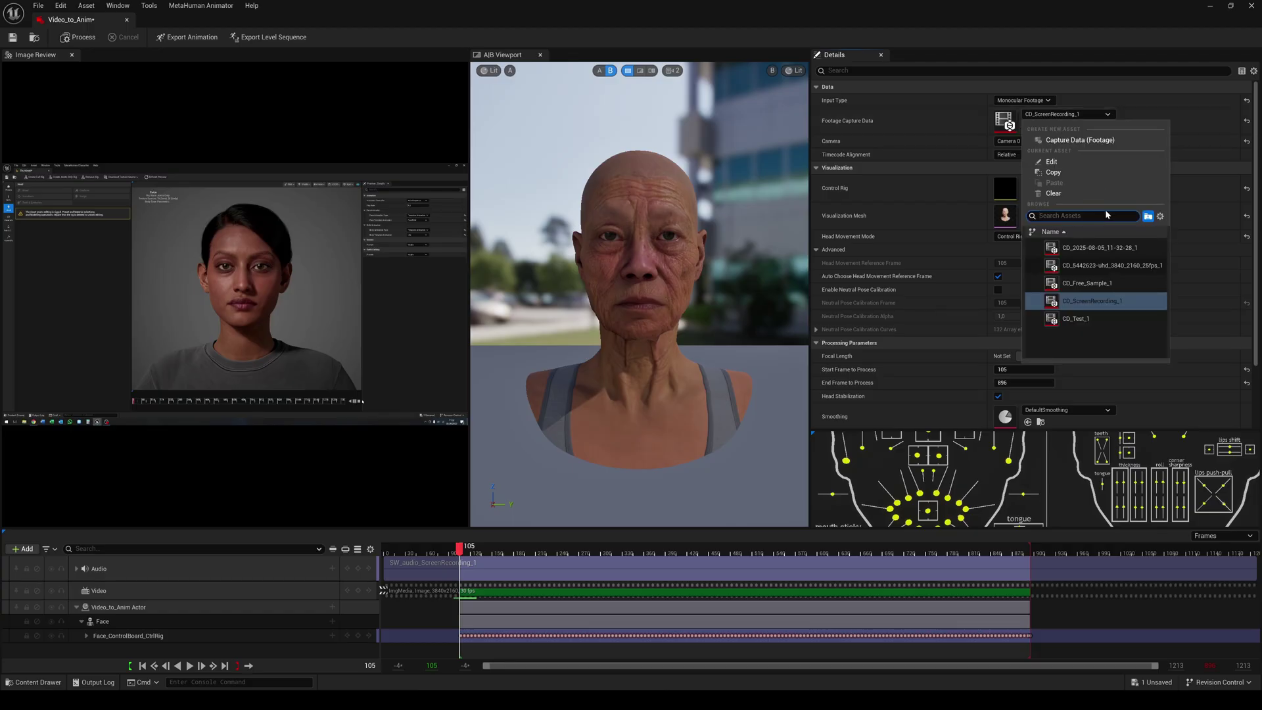
left_click(1075, 287)
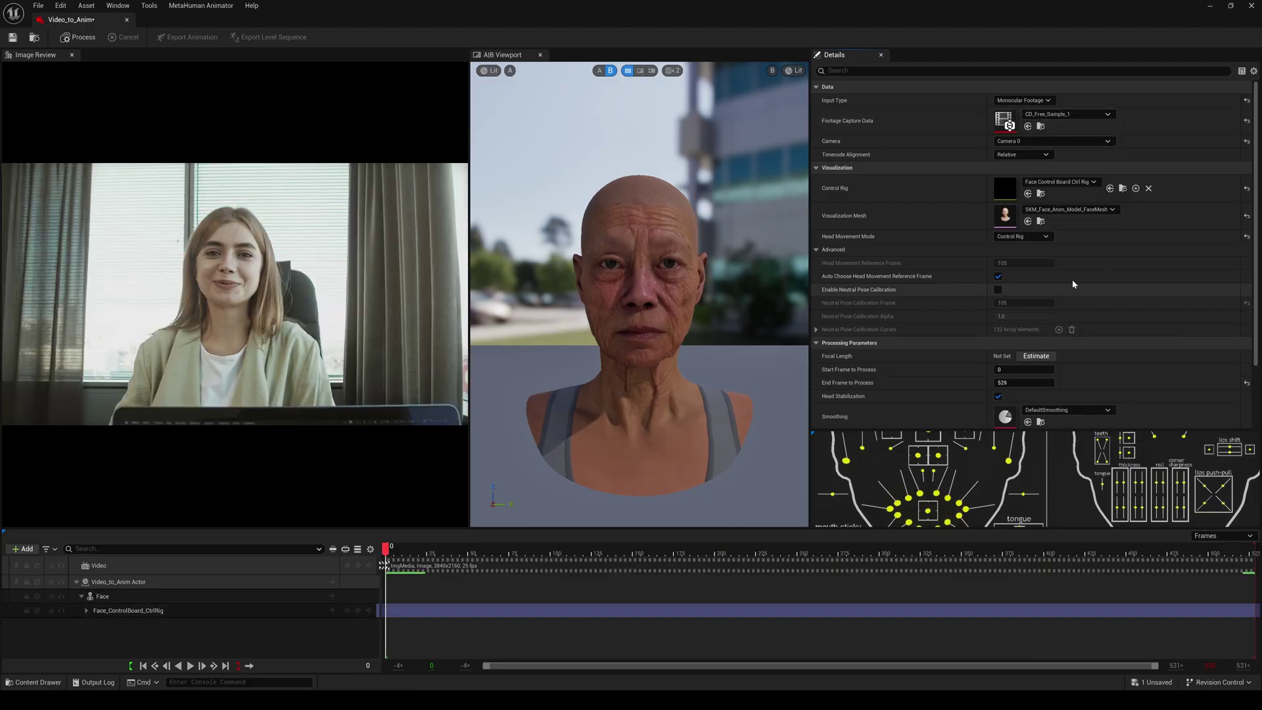
left_click_drag(690, 547, 562, 549)
left_click(78, 36)
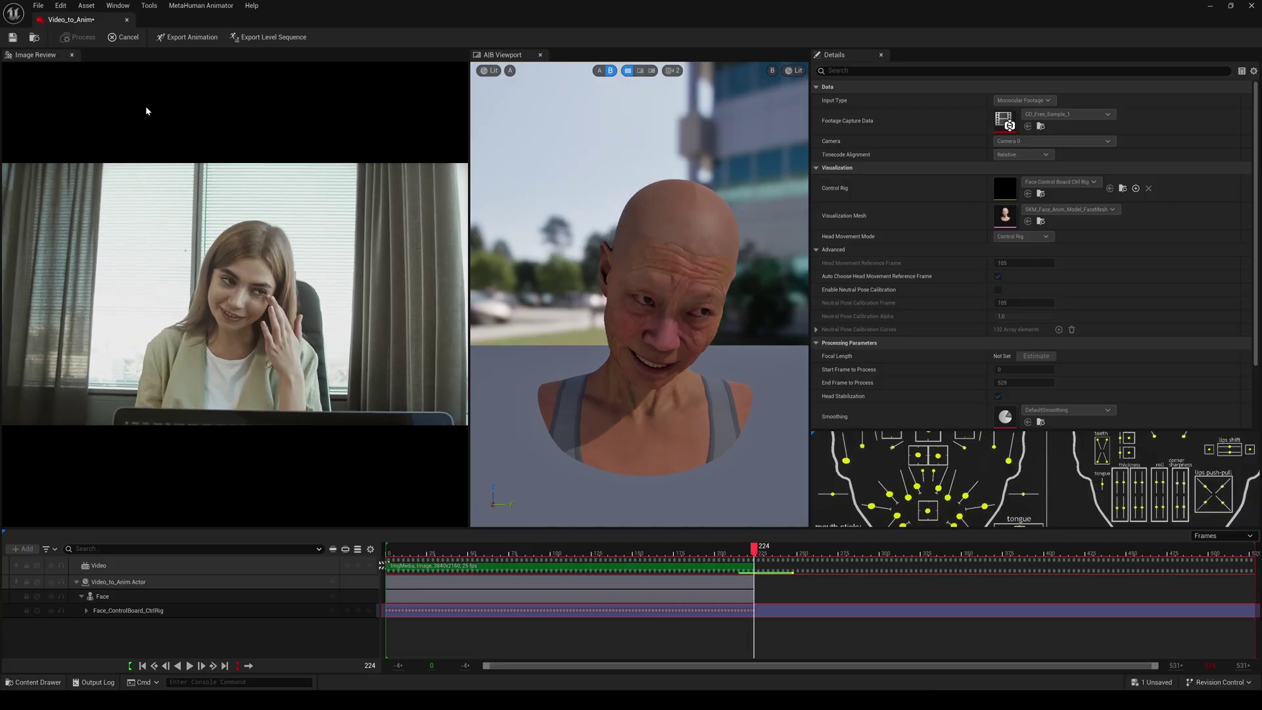
left_click(188, 666)
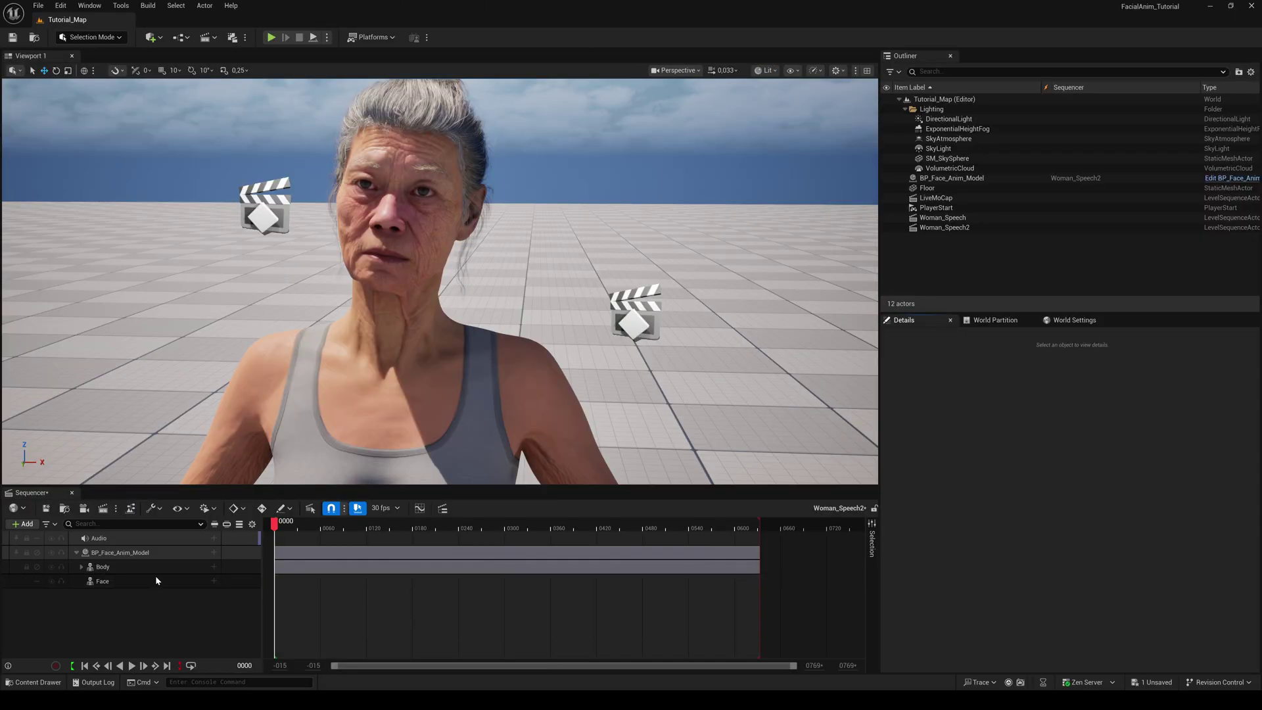
Add an Animation track on Face using AS_Video_to_Anim_HM and preview a few frames
left_click(213, 581)
mouse_move(262, 109)
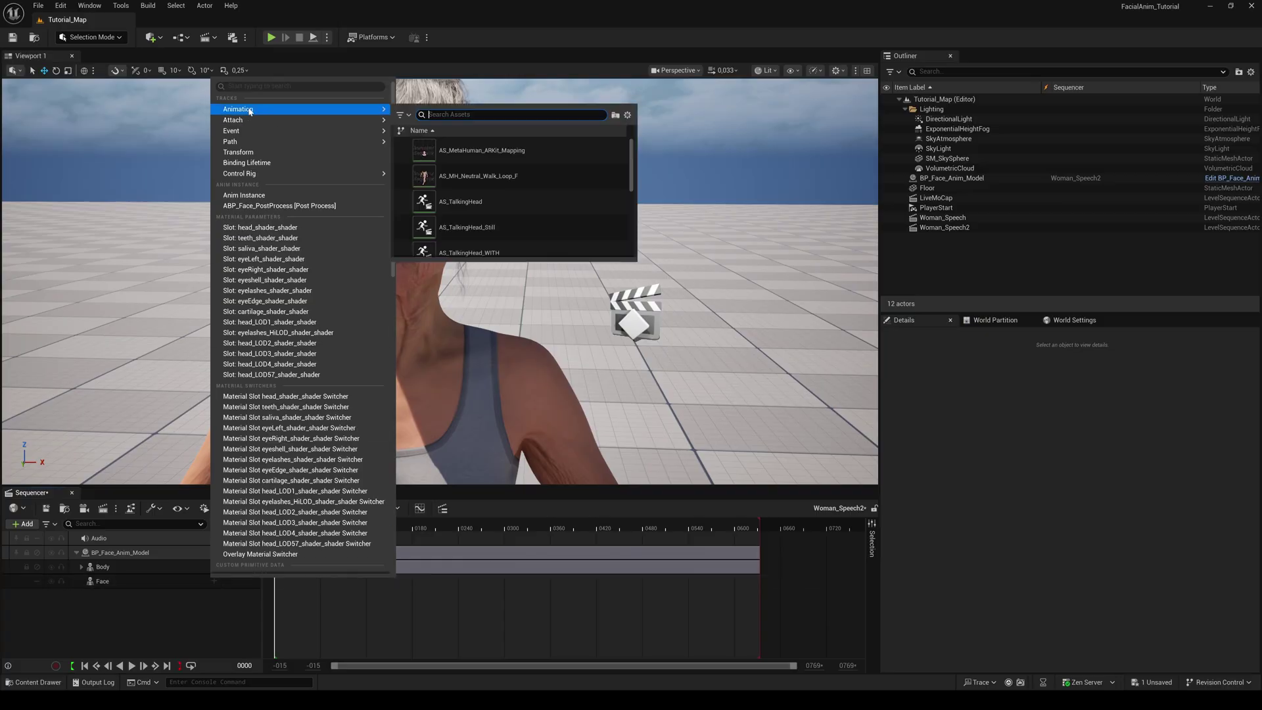
scroll(460, 197, "down", 3)
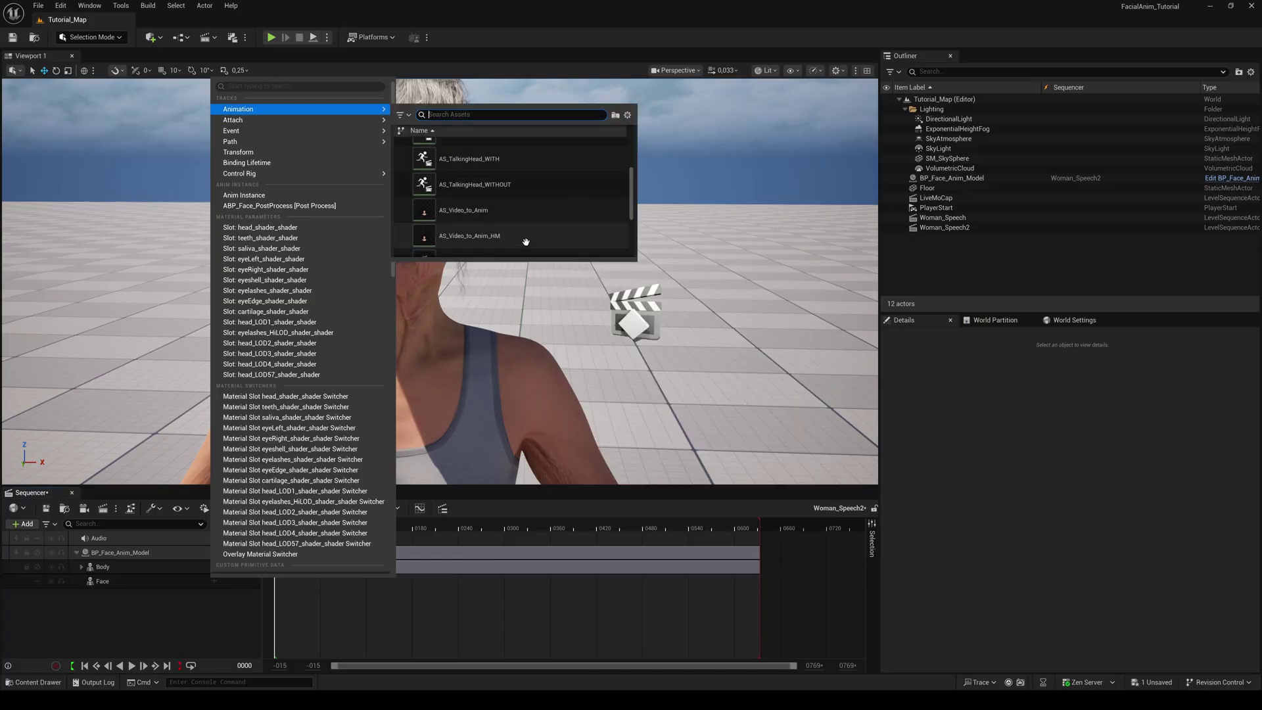
left_click(469, 236)
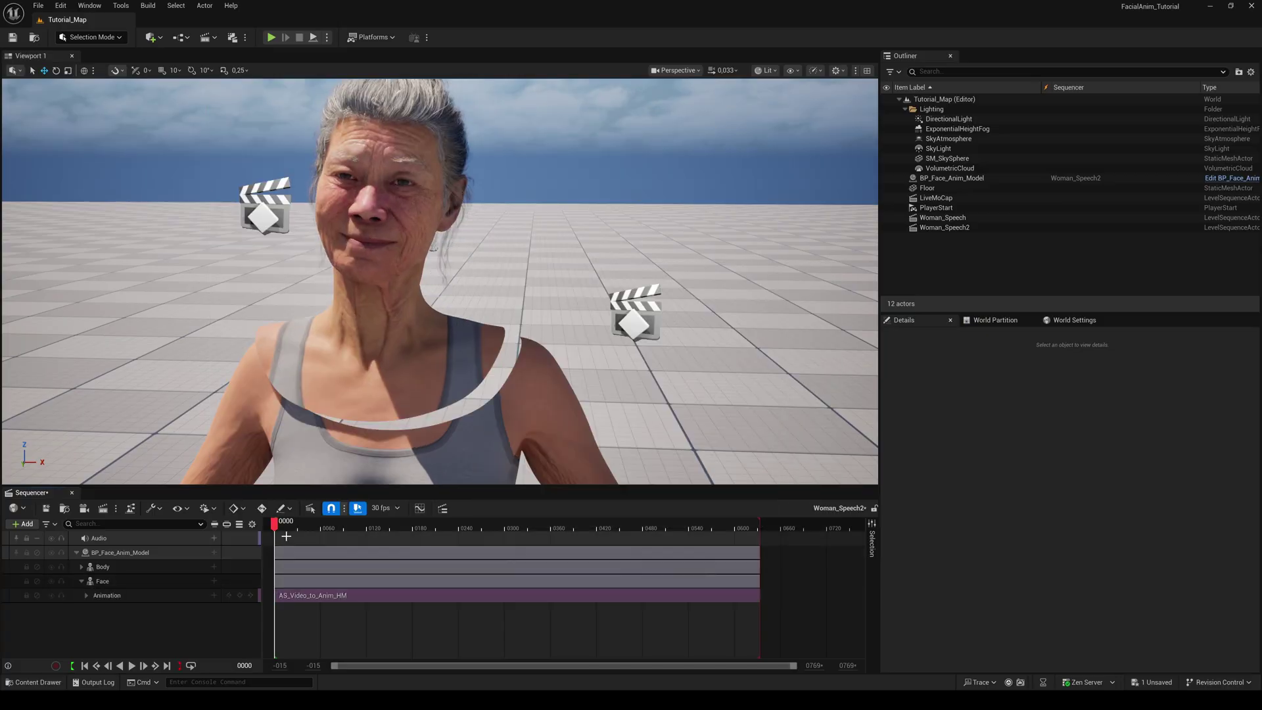
left_click_drag(276, 523, 344, 525)
Bake the Face track to the Face_ControlBoard_CtrlRig control rig
right_click(103, 581)
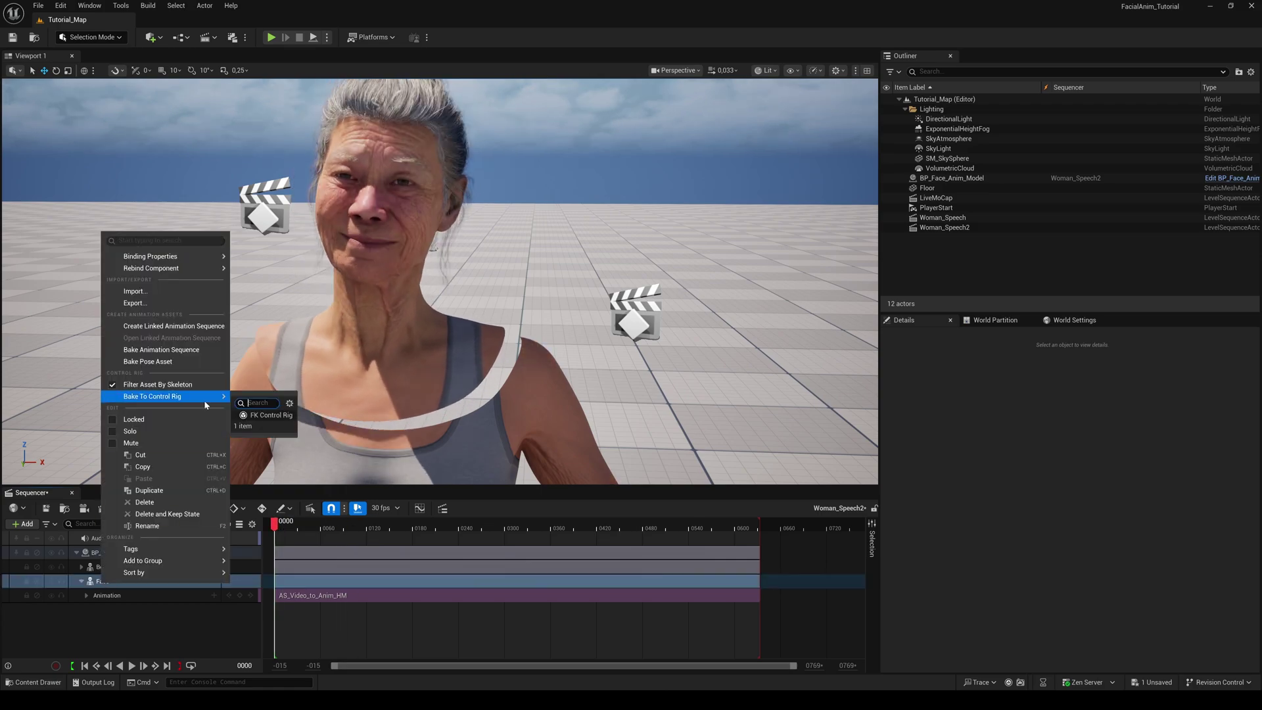
mouse_move(197, 397)
left_click(280, 435)
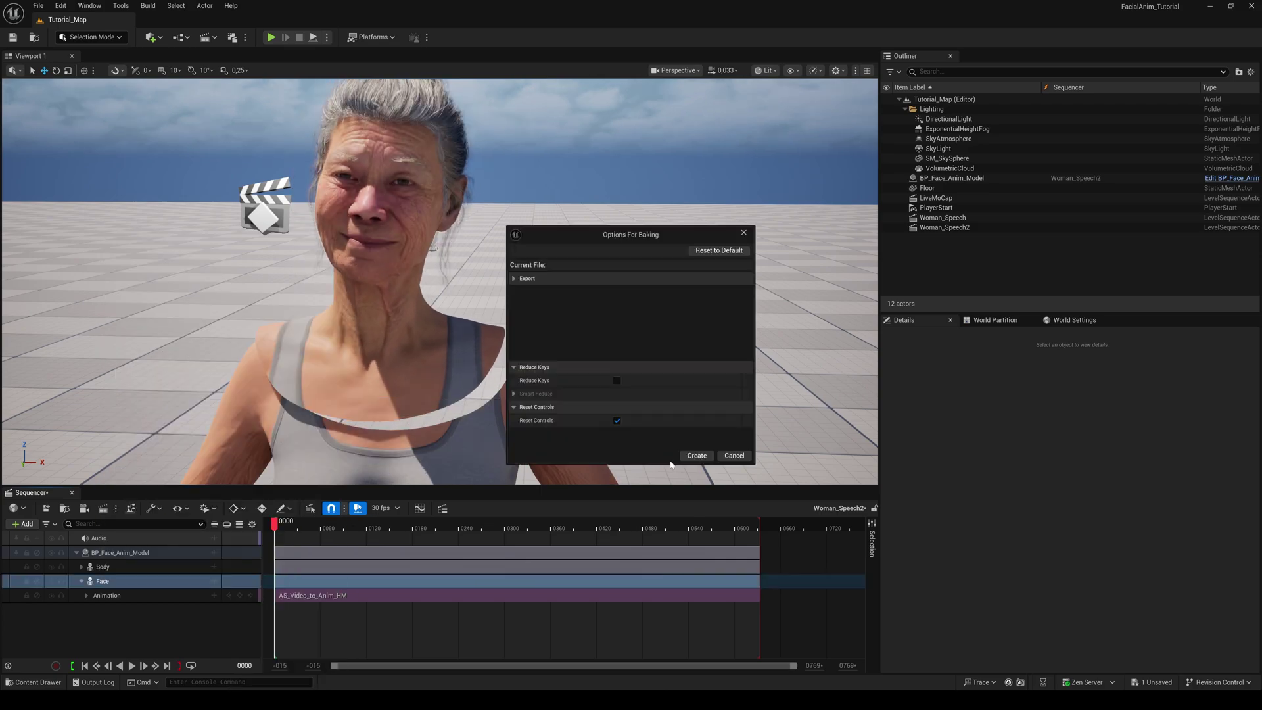
left_click(690, 454)
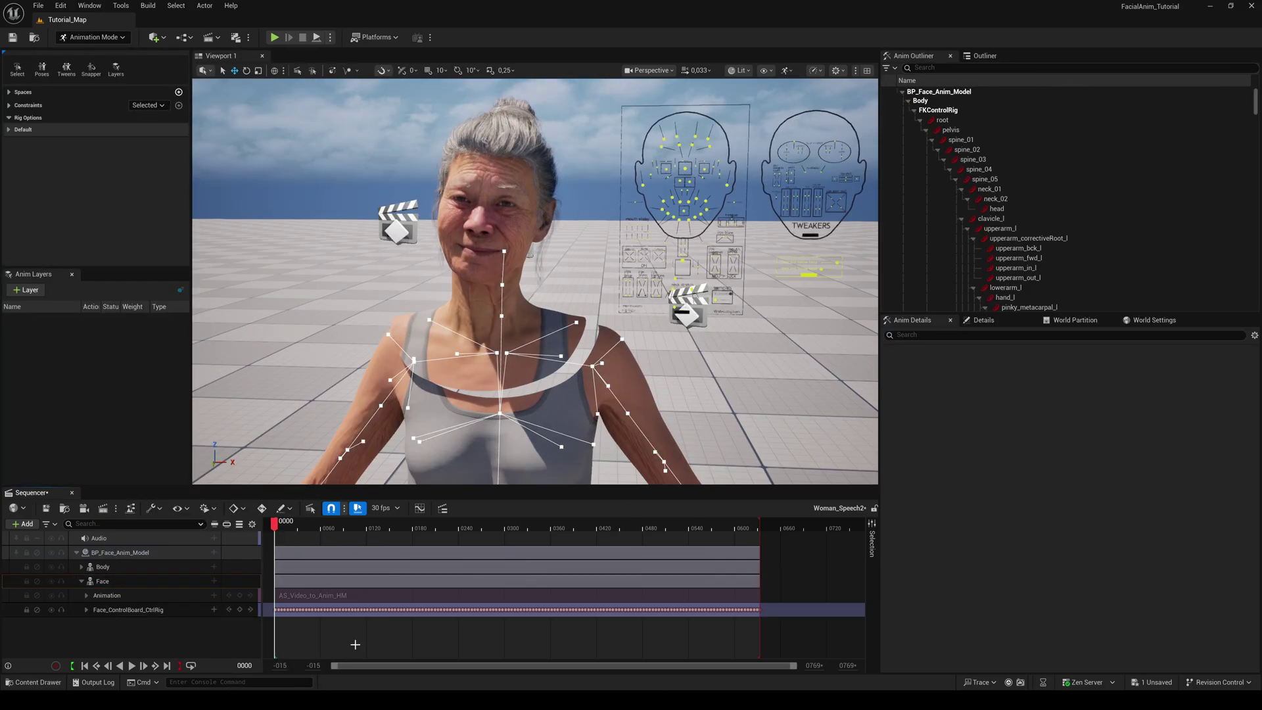
Filter tracks by 'ik', expand the head IK switch control, and play the baked animation
left_click(105, 524)
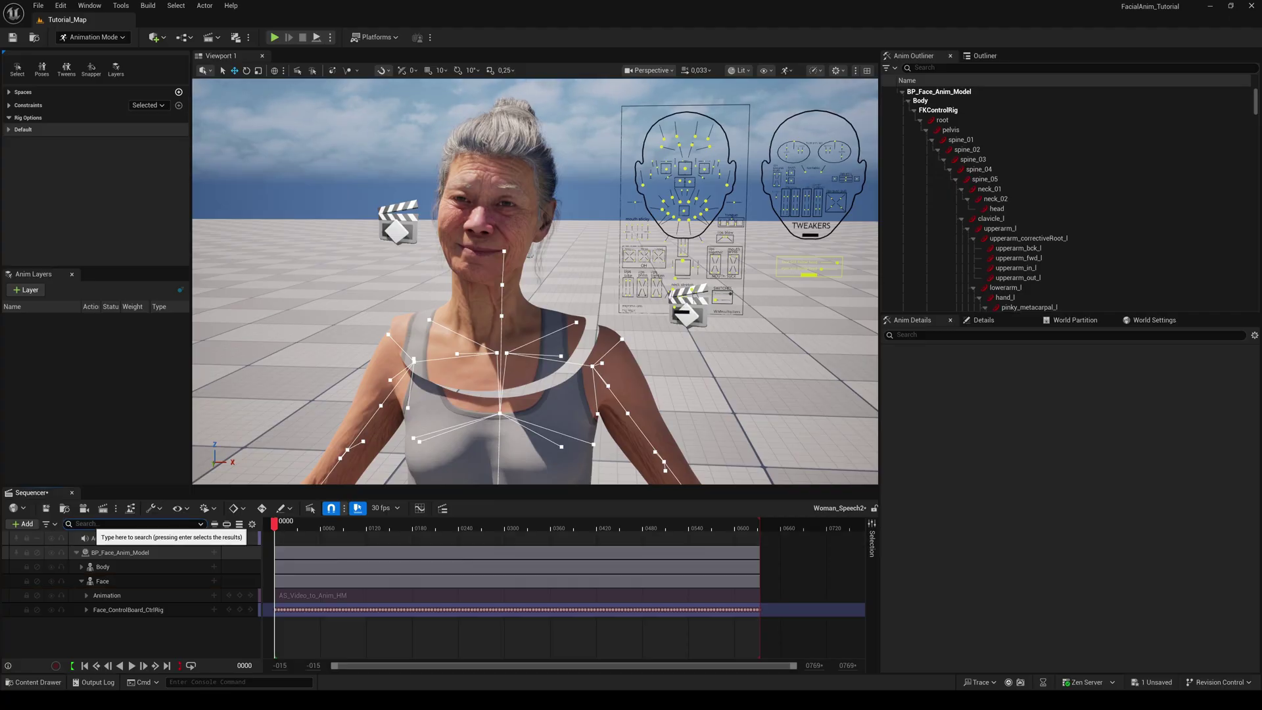
type("ik")
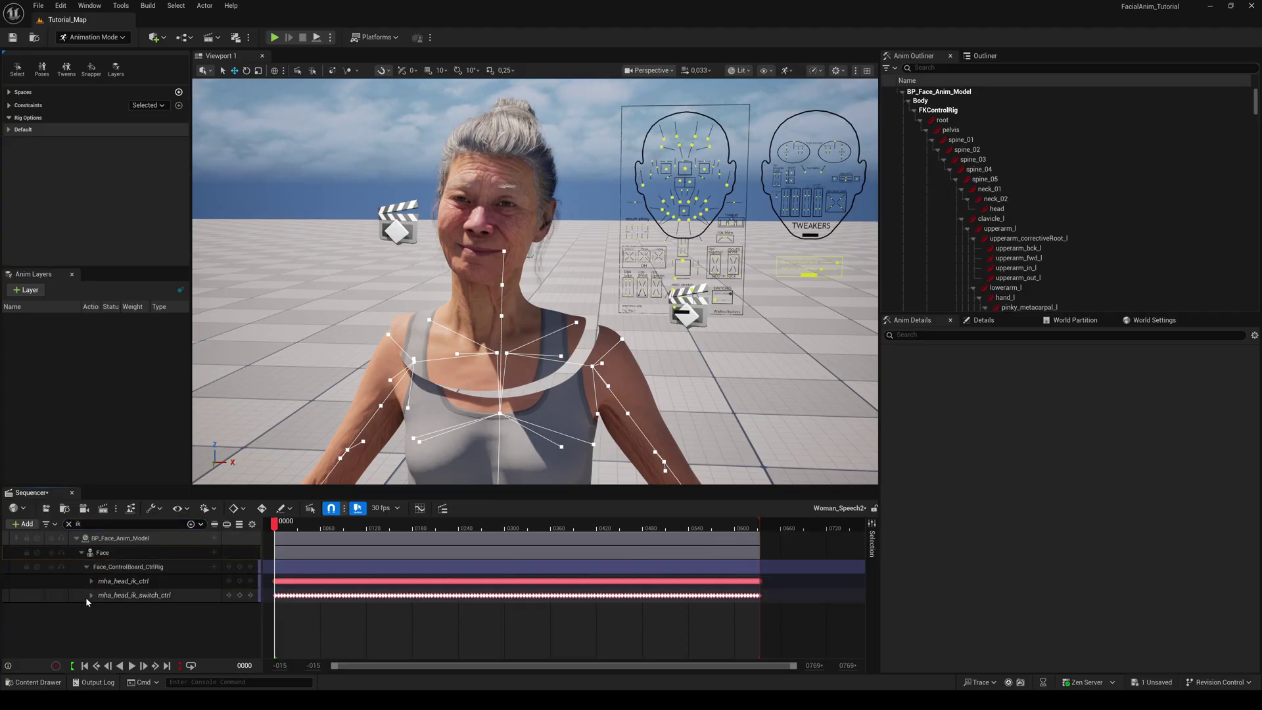
left_click(91, 594)
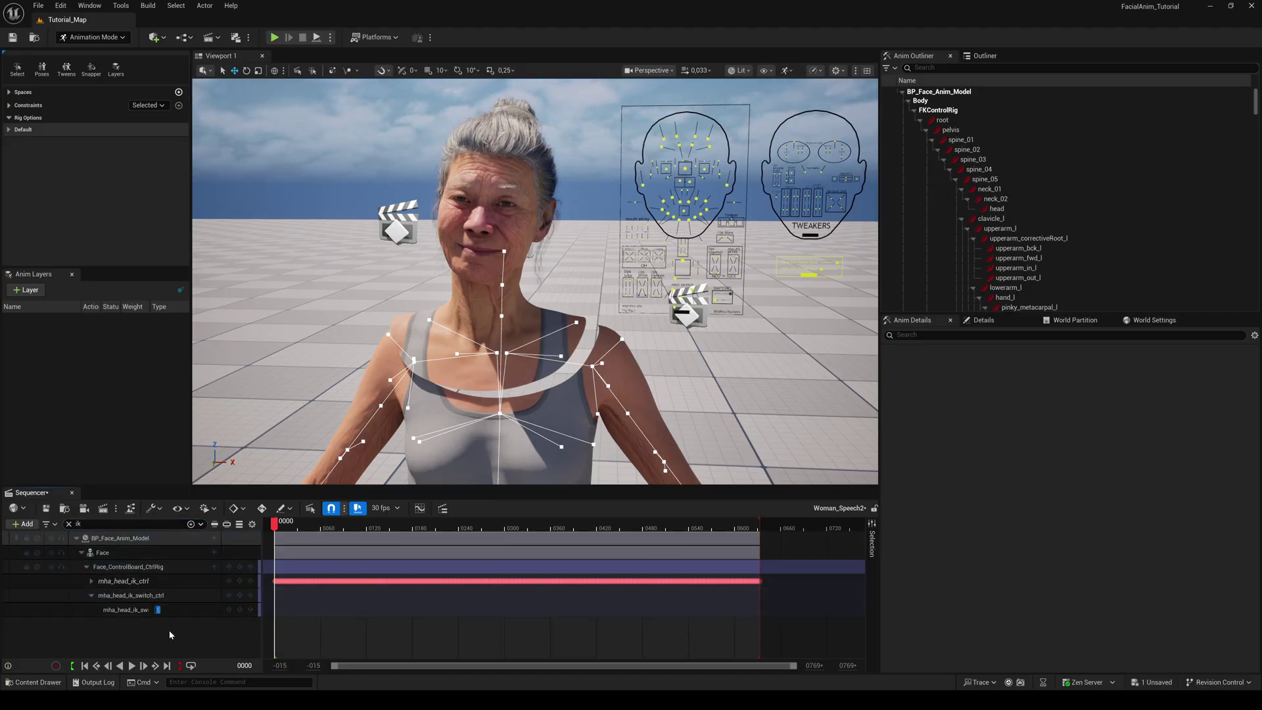
left_click(131, 666)
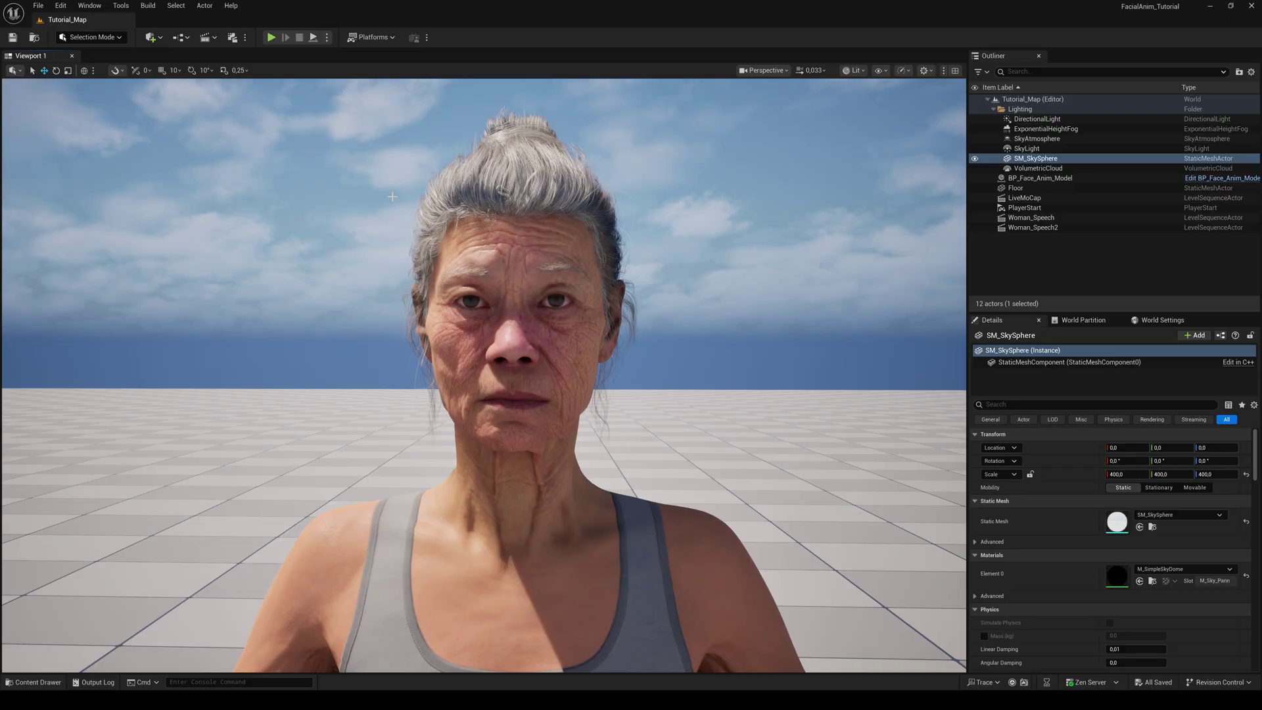
Launch Live Link Hub and add a MetaHuman (Video) source connected to the USB camera
left_click(121, 6)
left_click(161, 397)
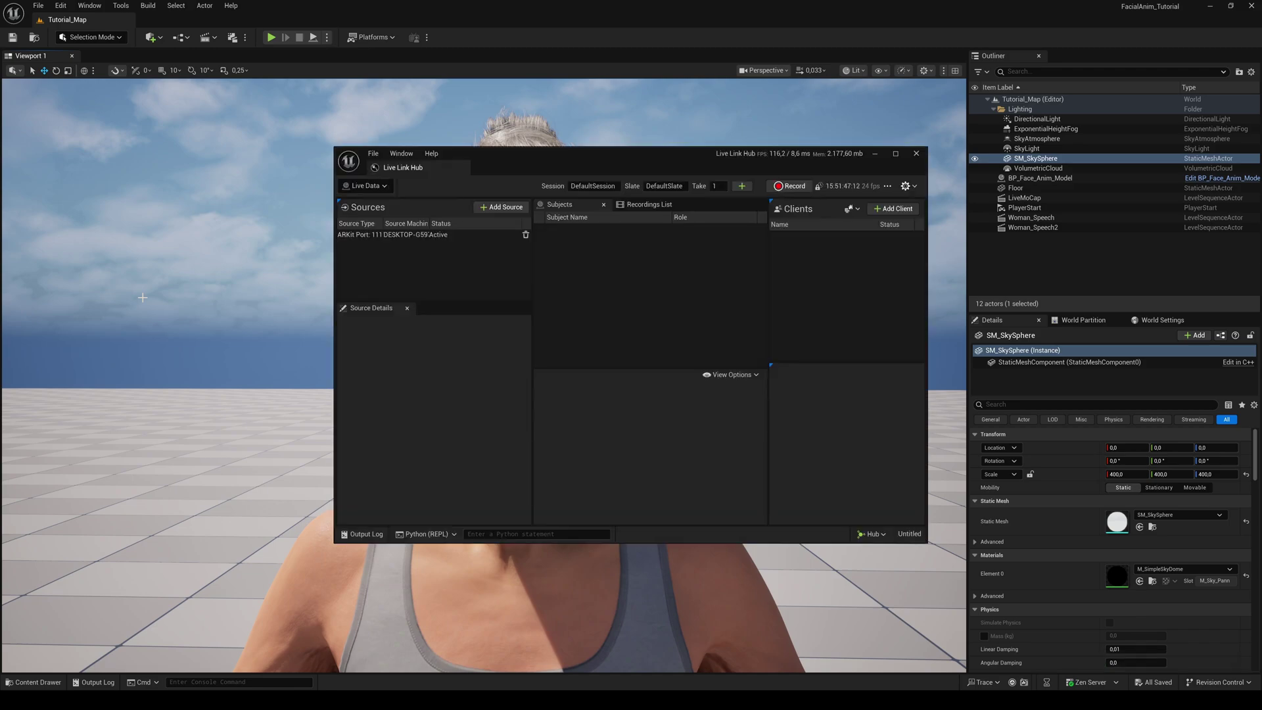
left_click(502, 207)
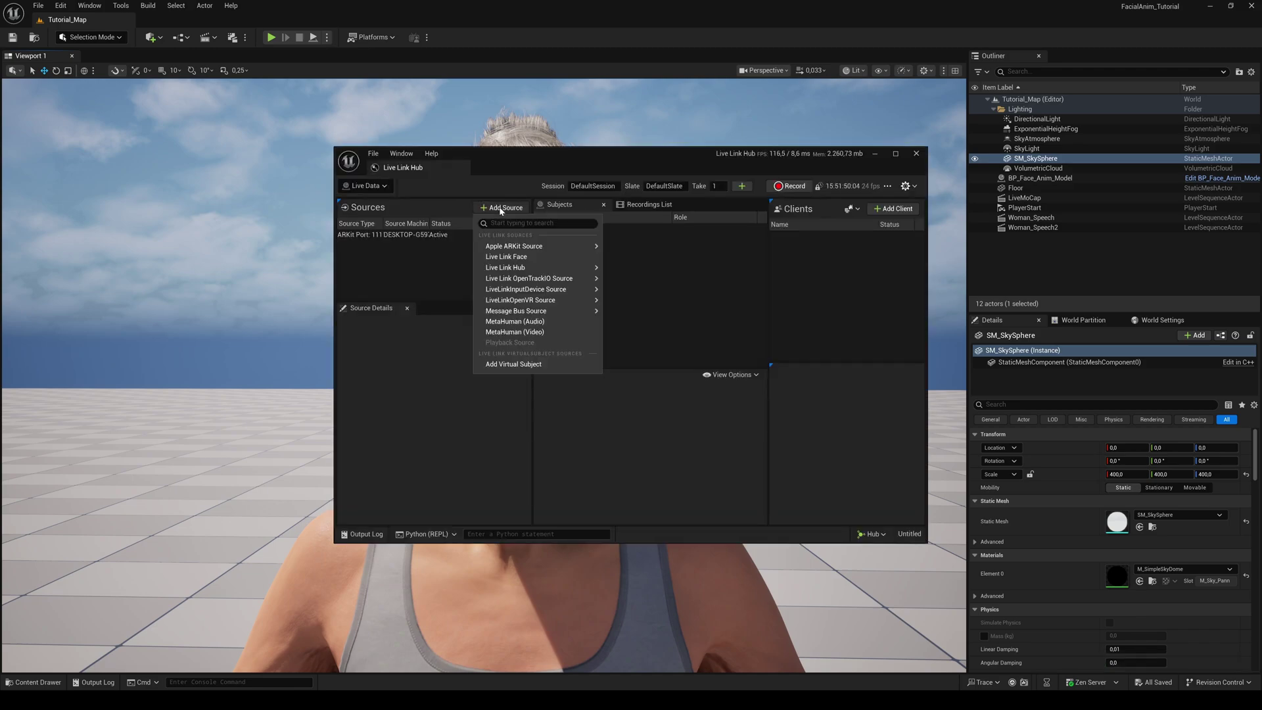
left_click(514, 332)
left_click(392, 235)
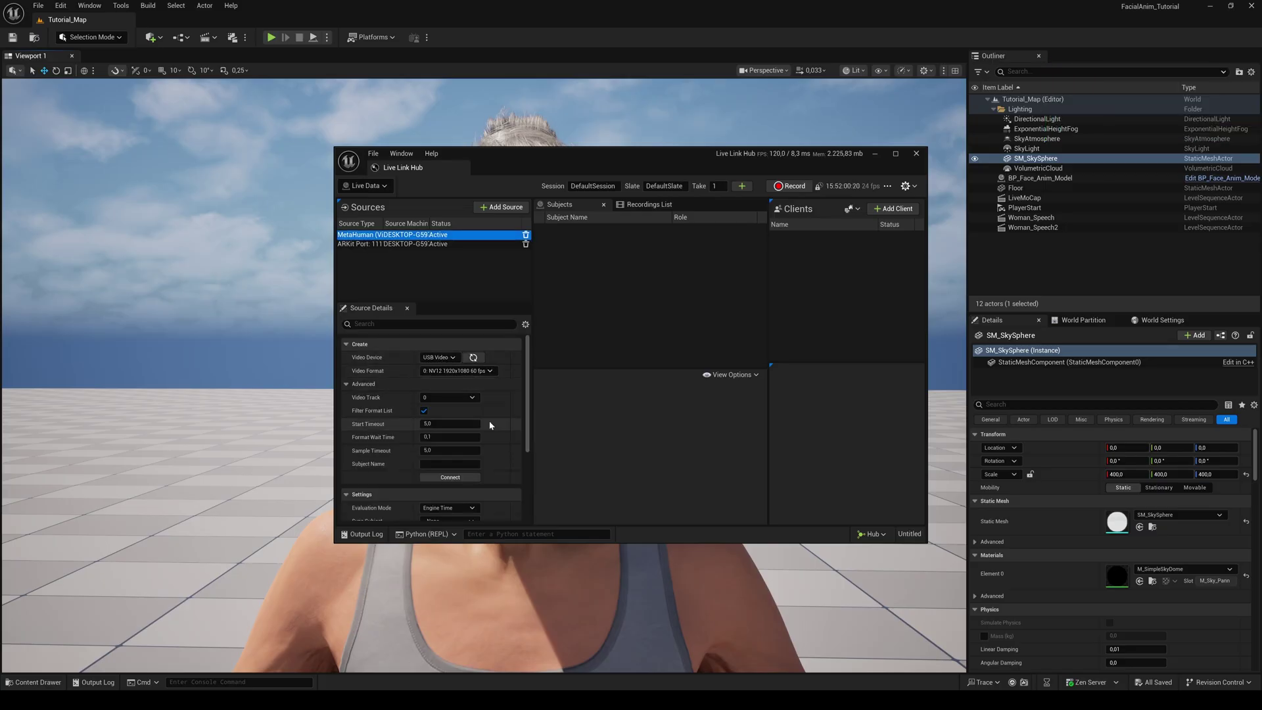
left_click(449, 479)
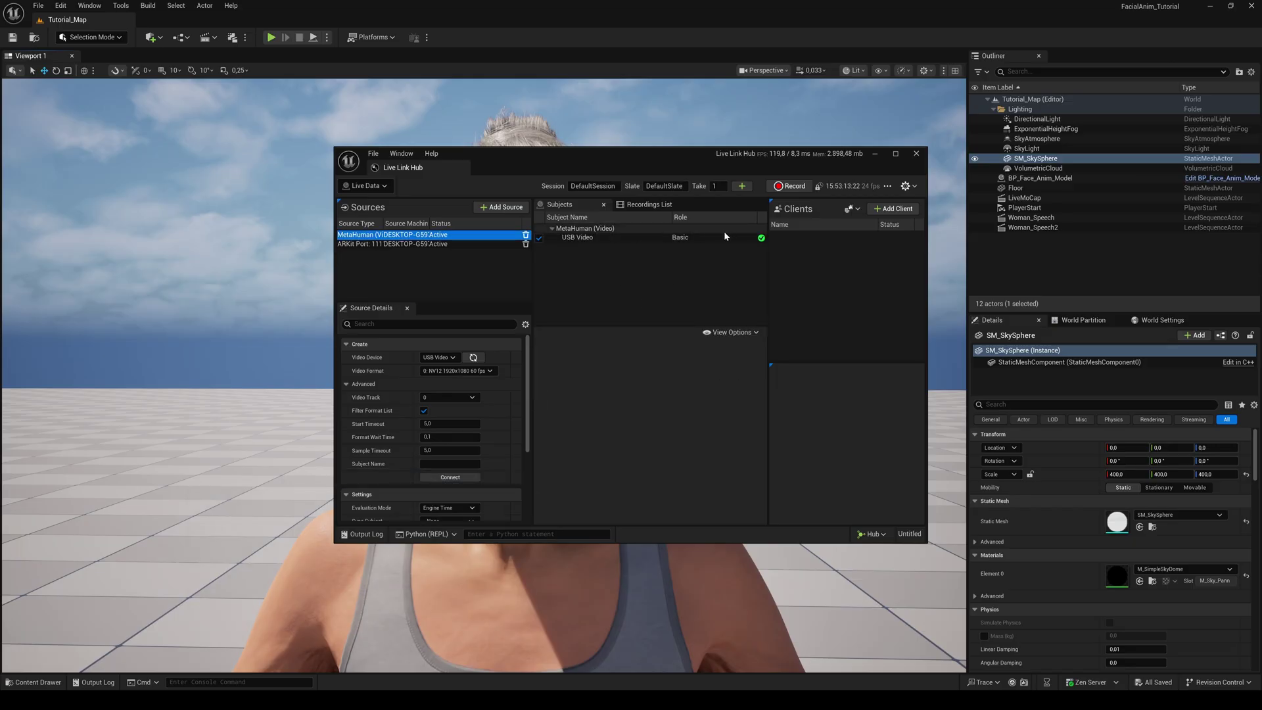
Check the USB Video subject's details, leave its monitor image at None, and minimize the hub
left_click(574, 239)
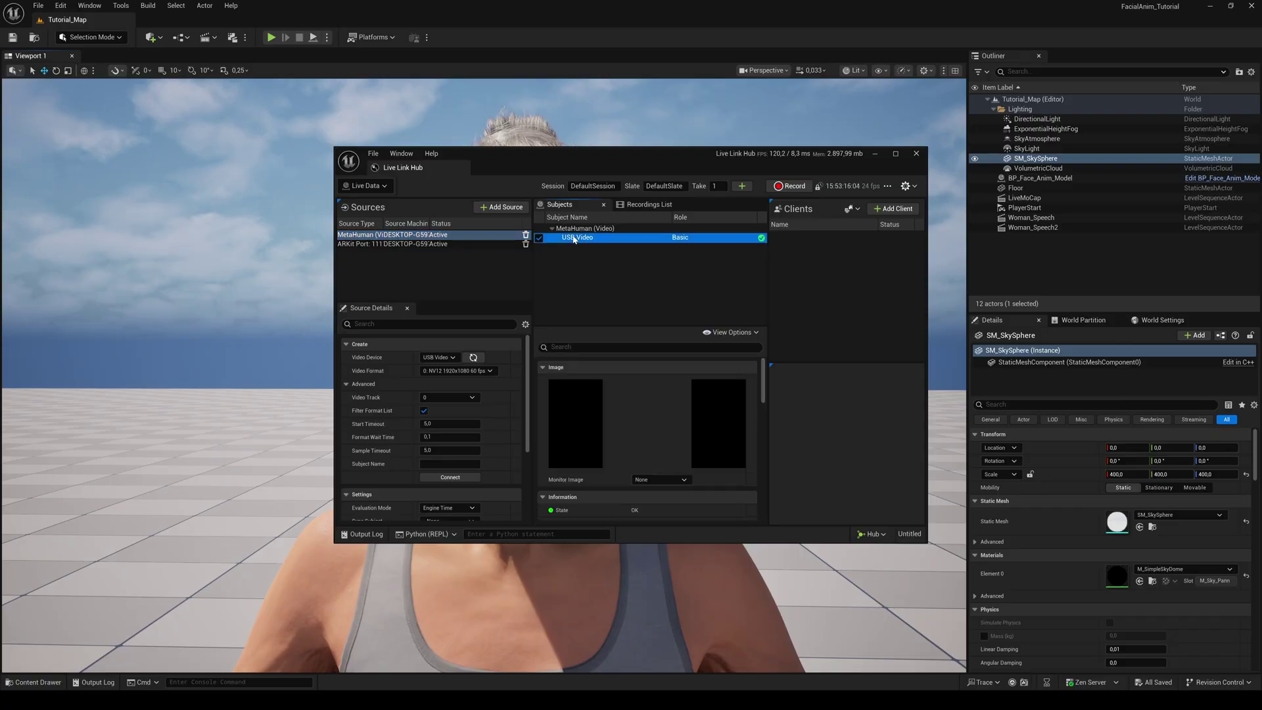
left_click_drag(763, 382, 764, 389)
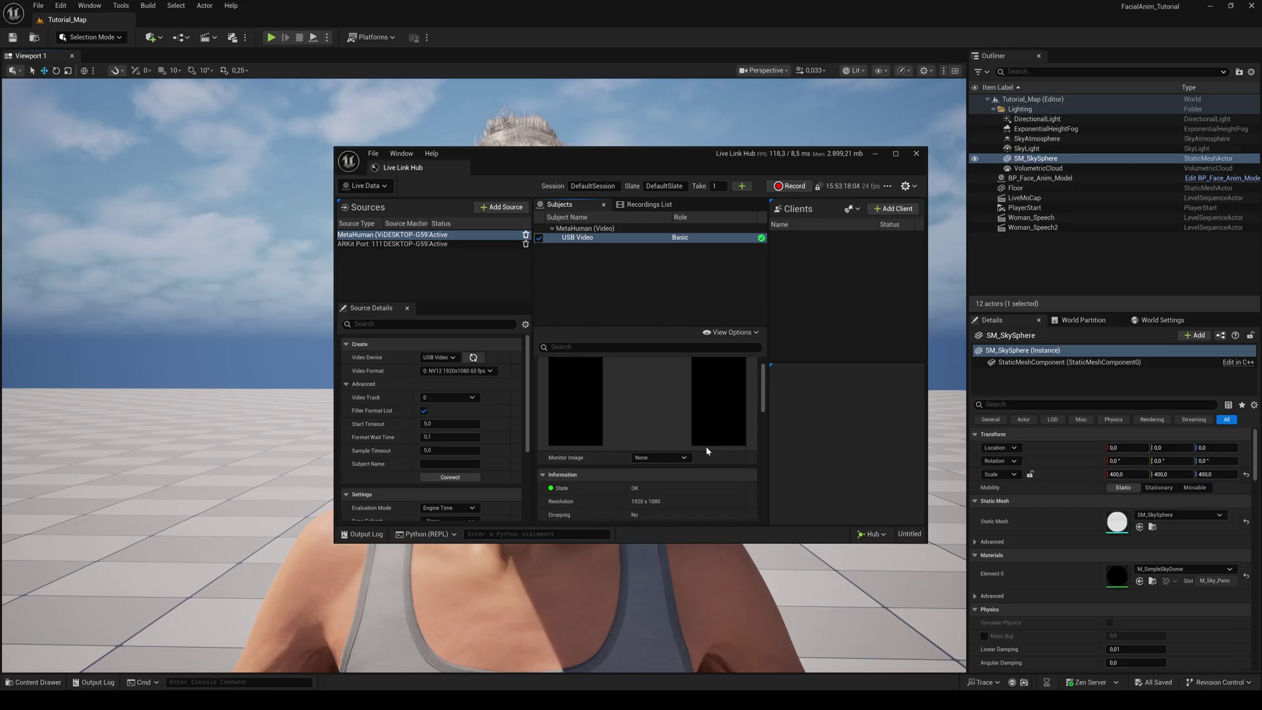
left_click(683, 458)
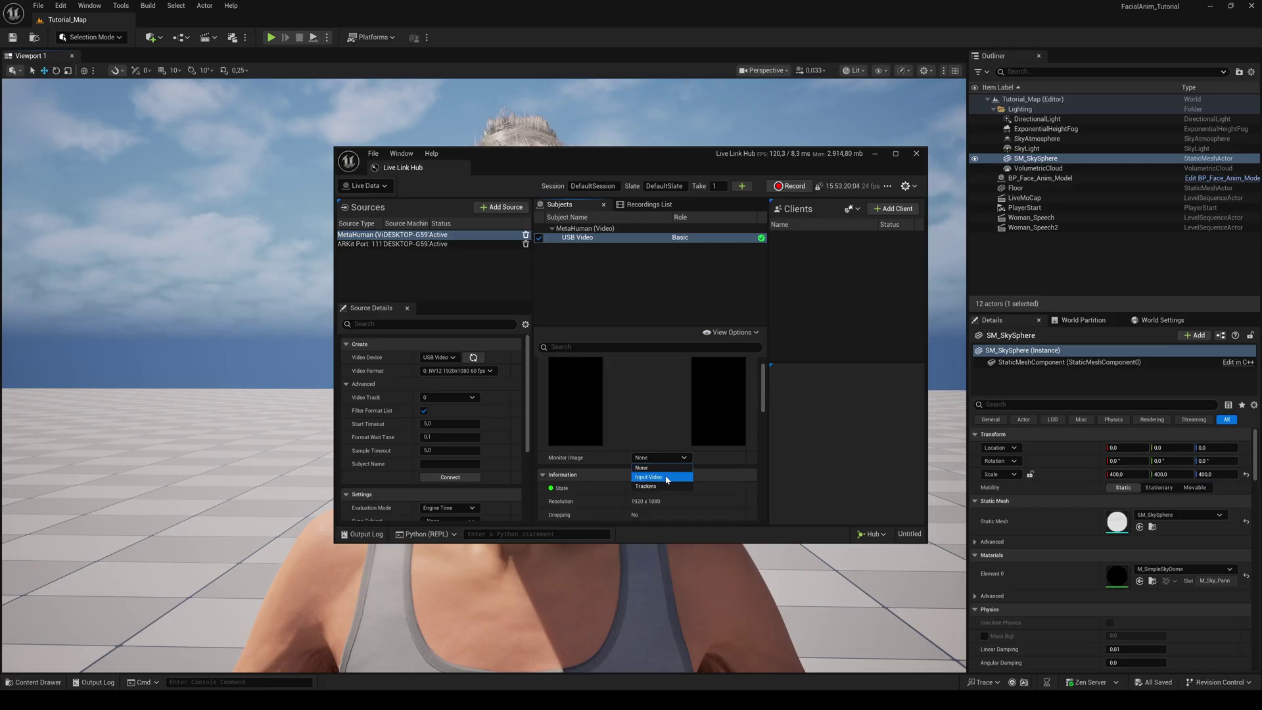
left_click(647, 467)
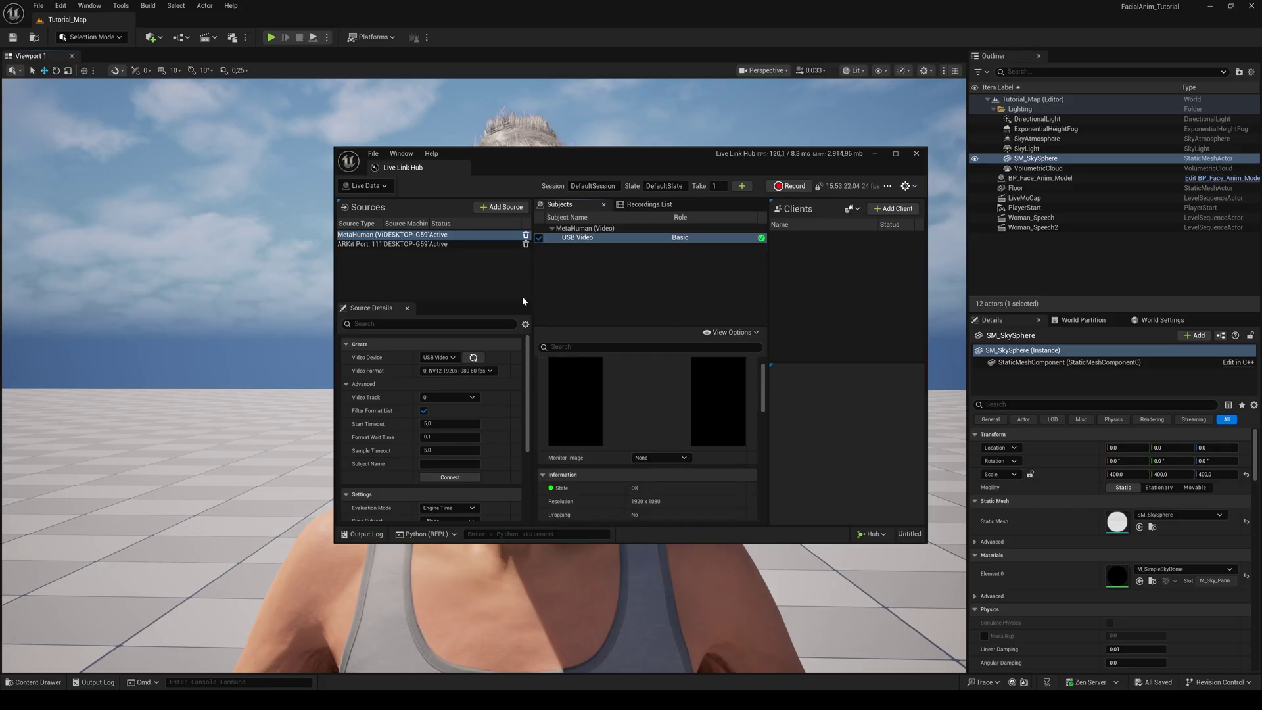
left_click(875, 154)
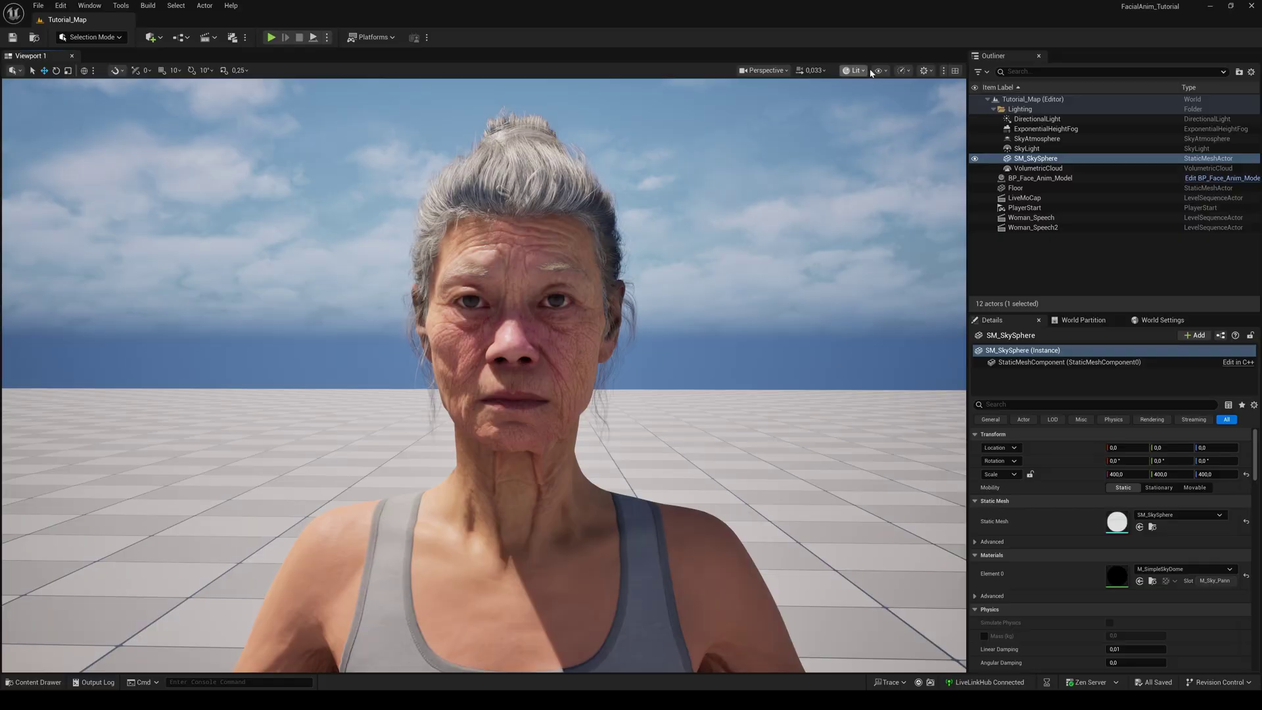
Set Viewport Scalability to Low and change the view mode from Lit to Unlit
left_click(909, 72)
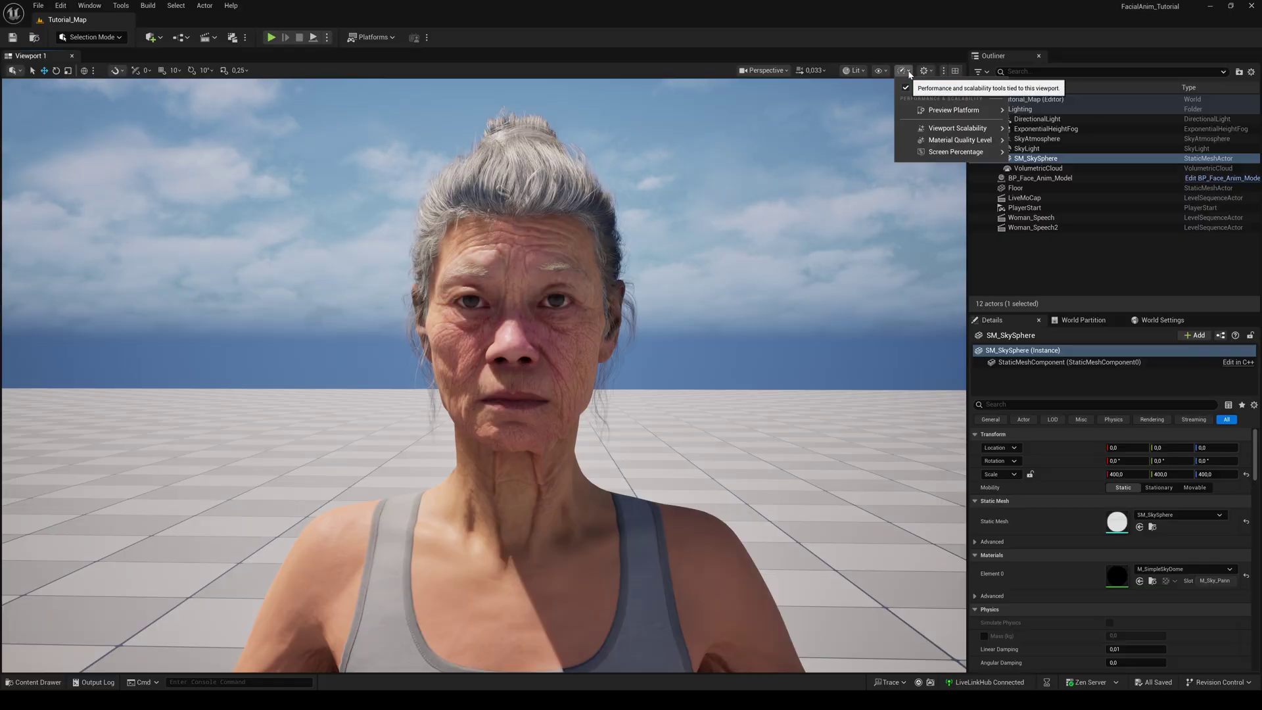
mouse_move(932, 130)
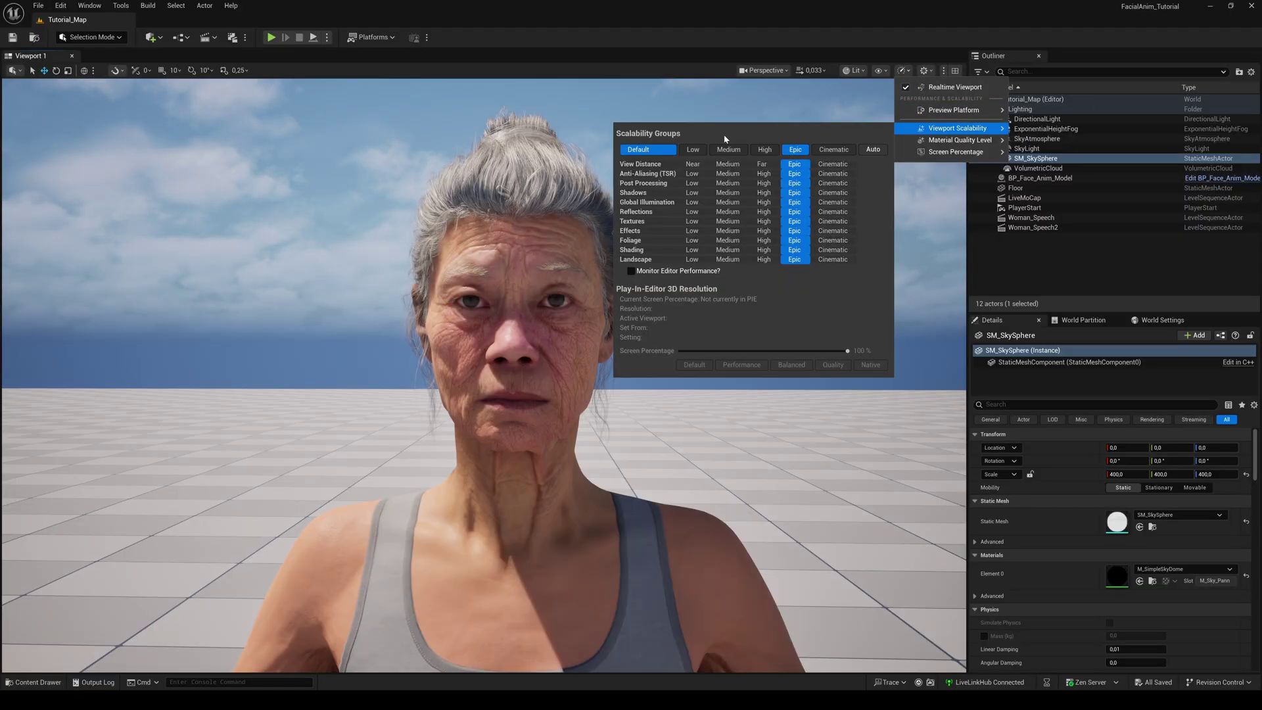
left_click(694, 150)
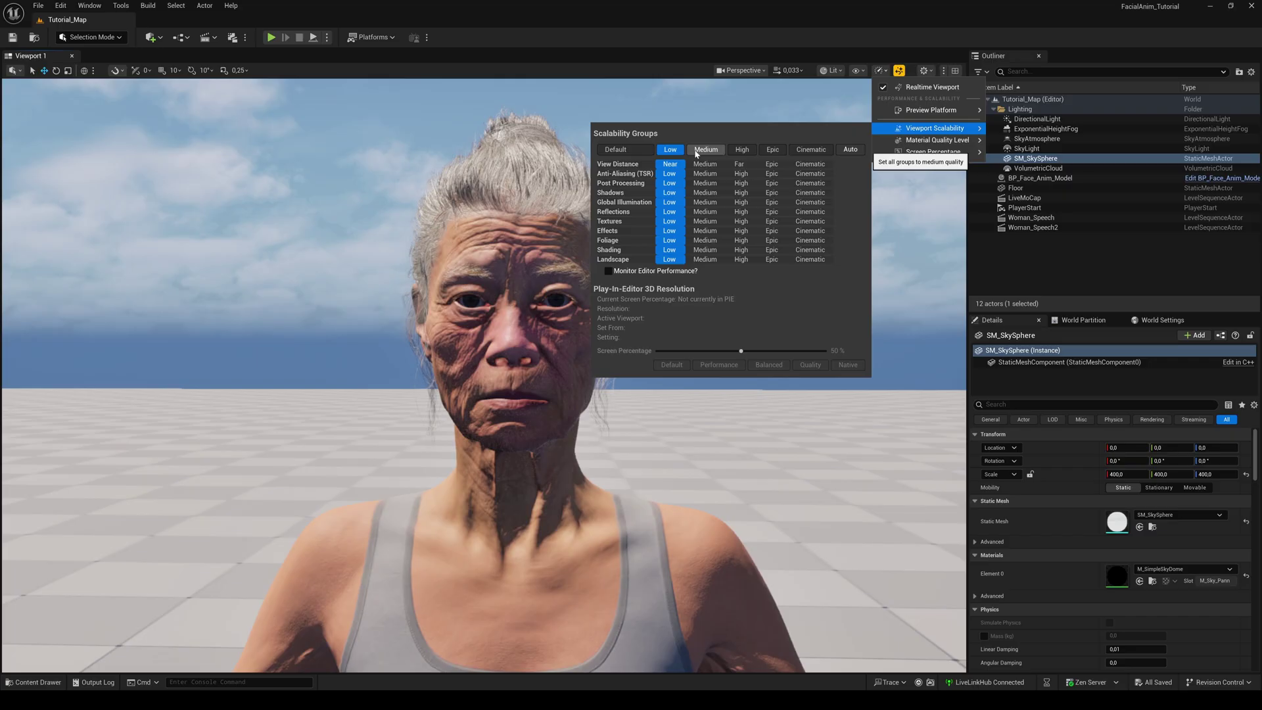
left_click(831, 71)
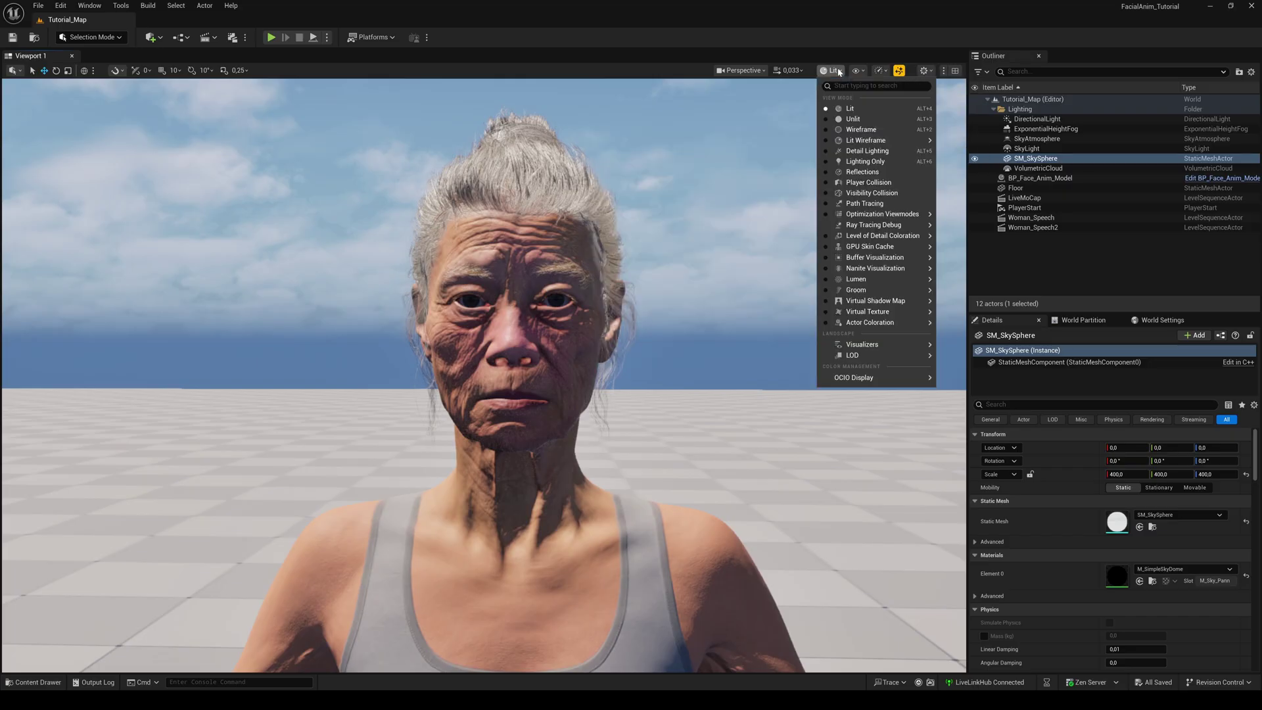
left_click(853, 118)
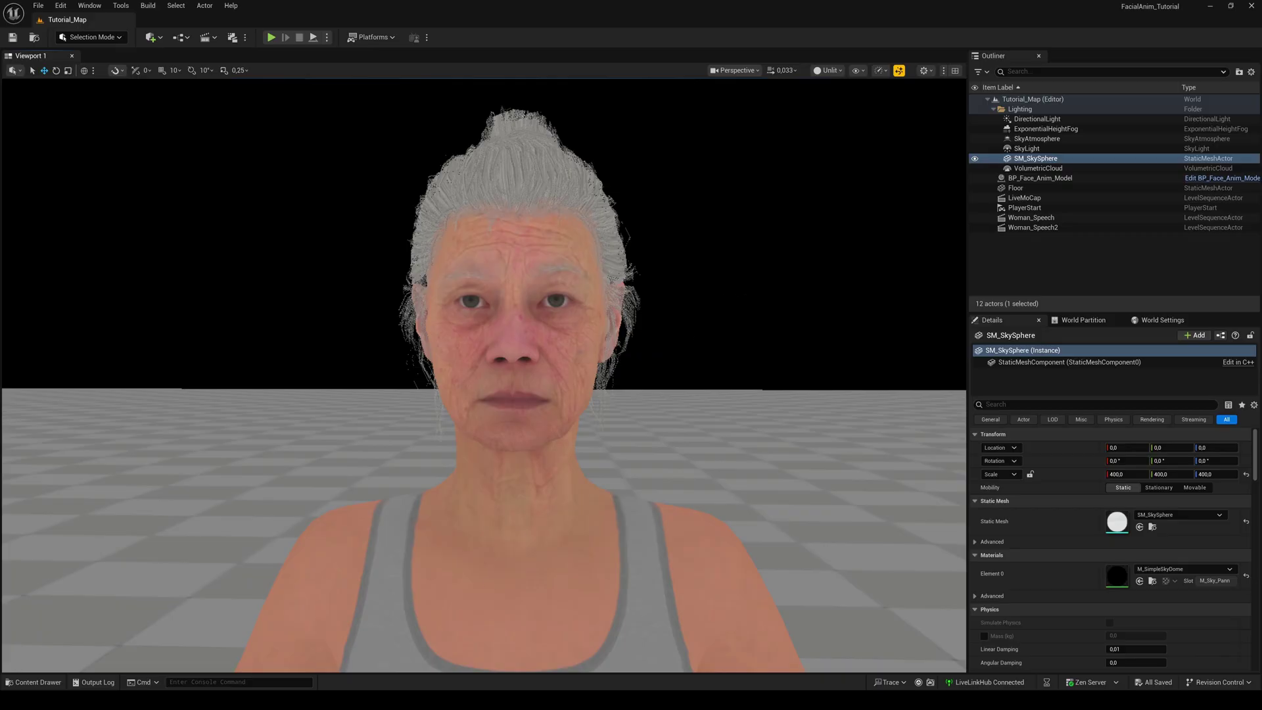
Assign USB Video as BP_Face_Anim_Model's Live Link Subject, testing Use Live Link on then off
left_click(491, 624)
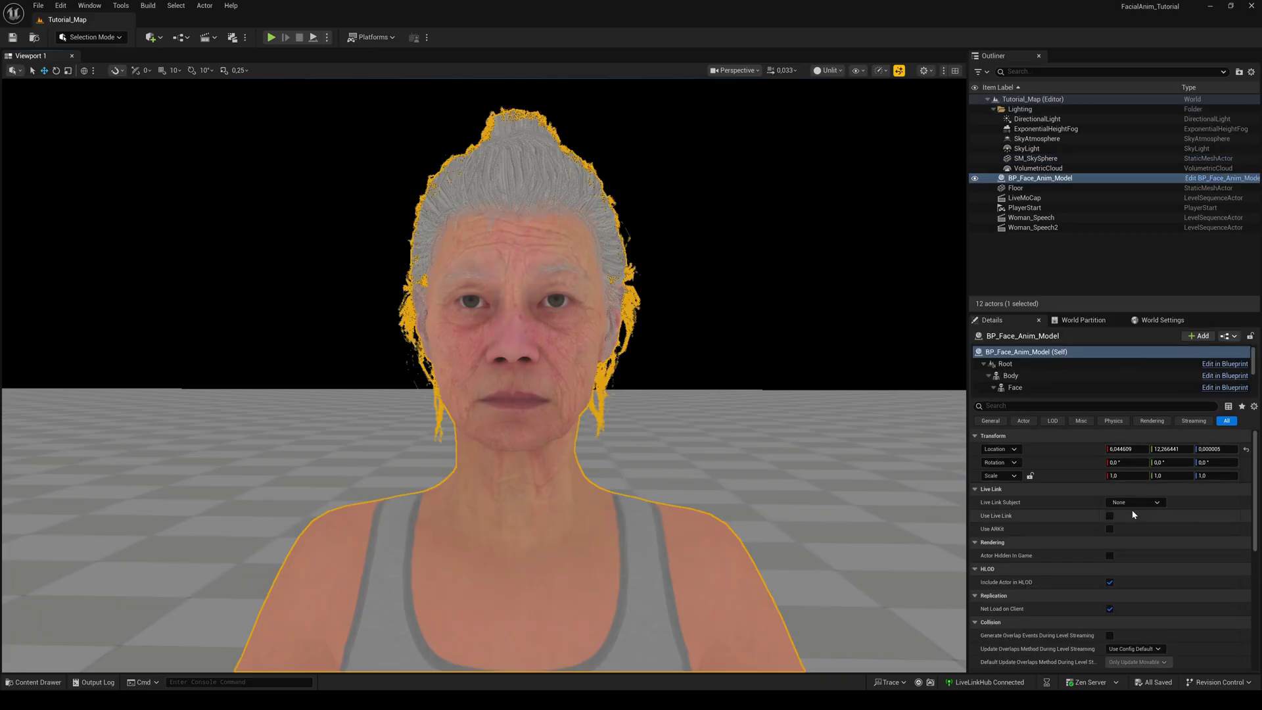
left_click(1157, 504)
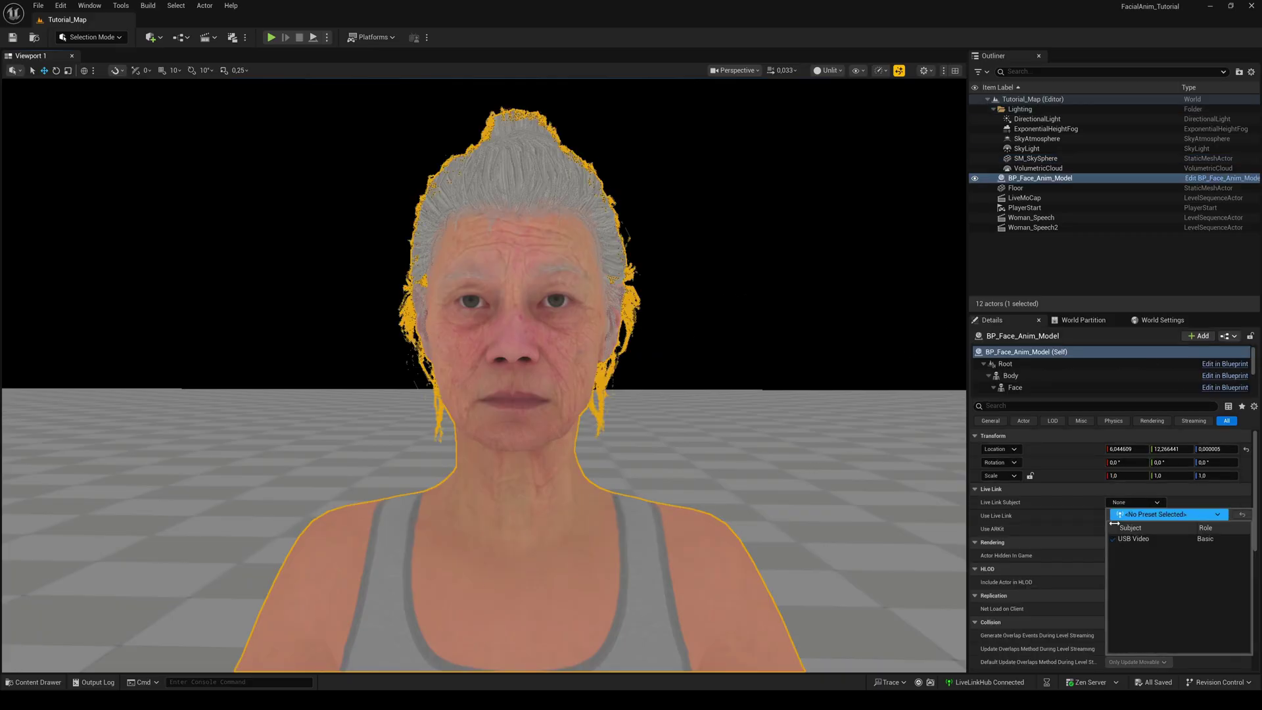
left_click(1137, 540)
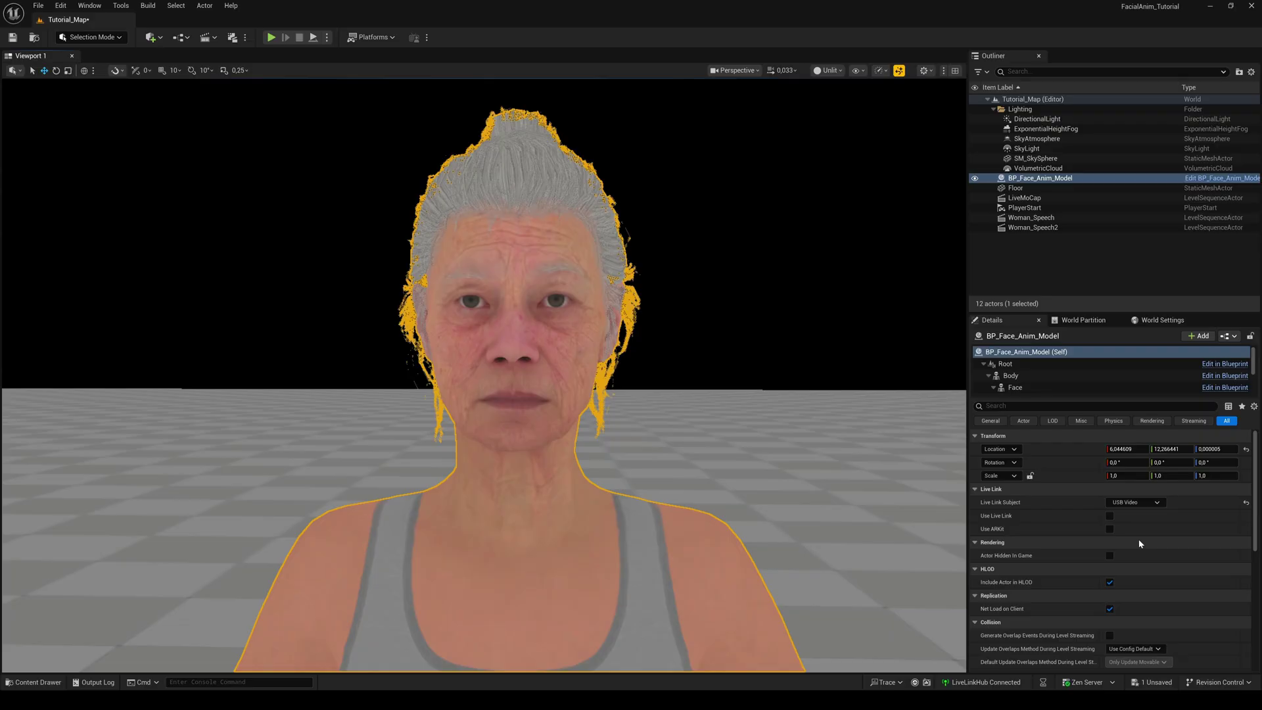
left_click(1110, 517)
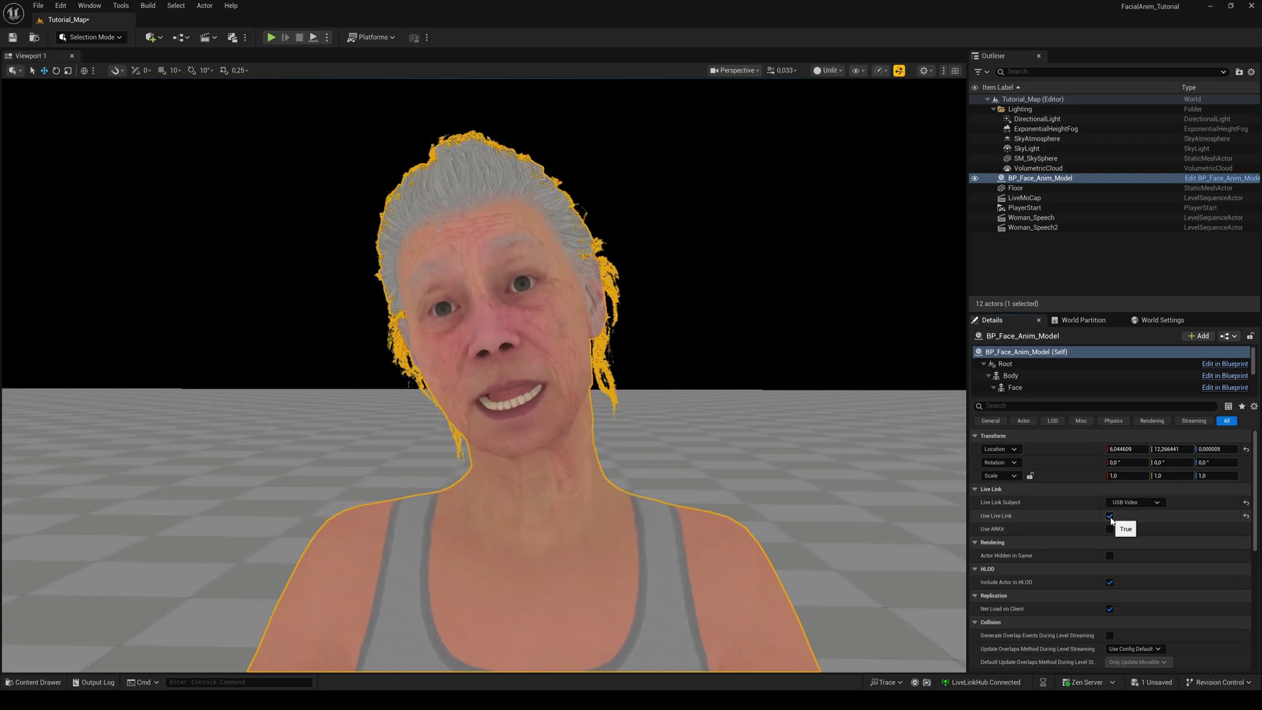
left_click(1110, 517)
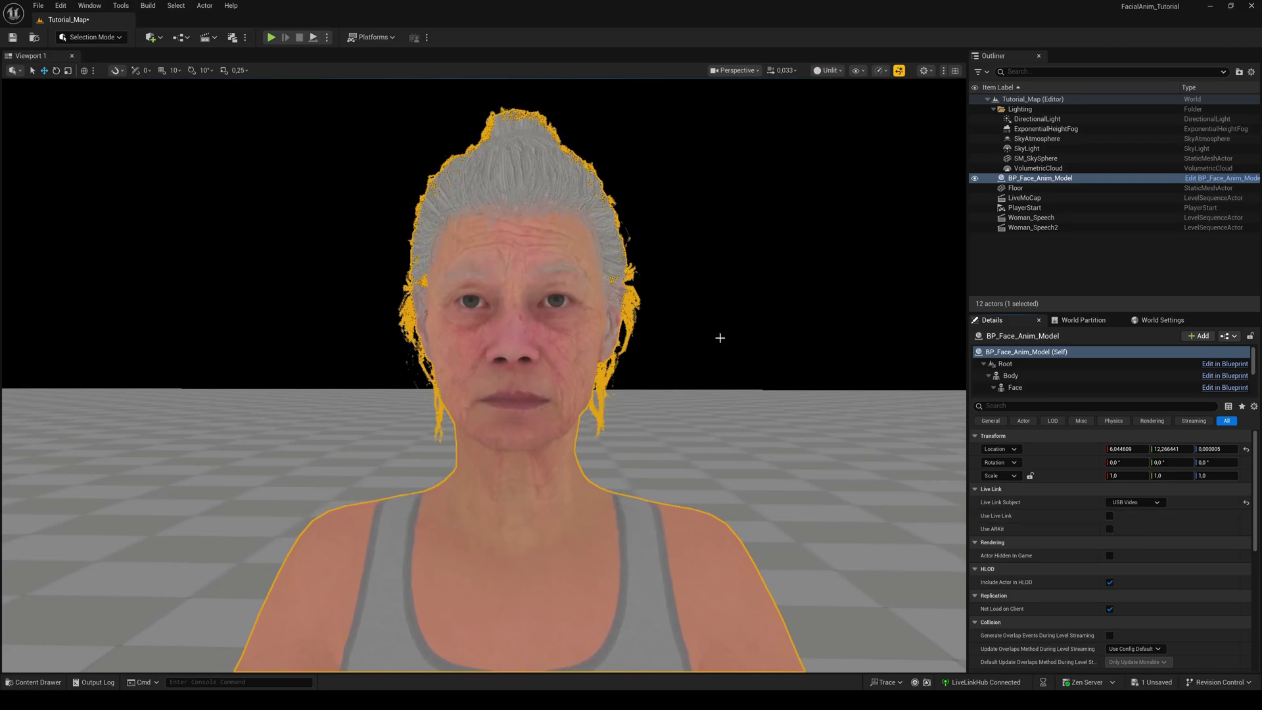
Open Take Recorder by searching 'take' in the Window menu
left_click(92, 6)
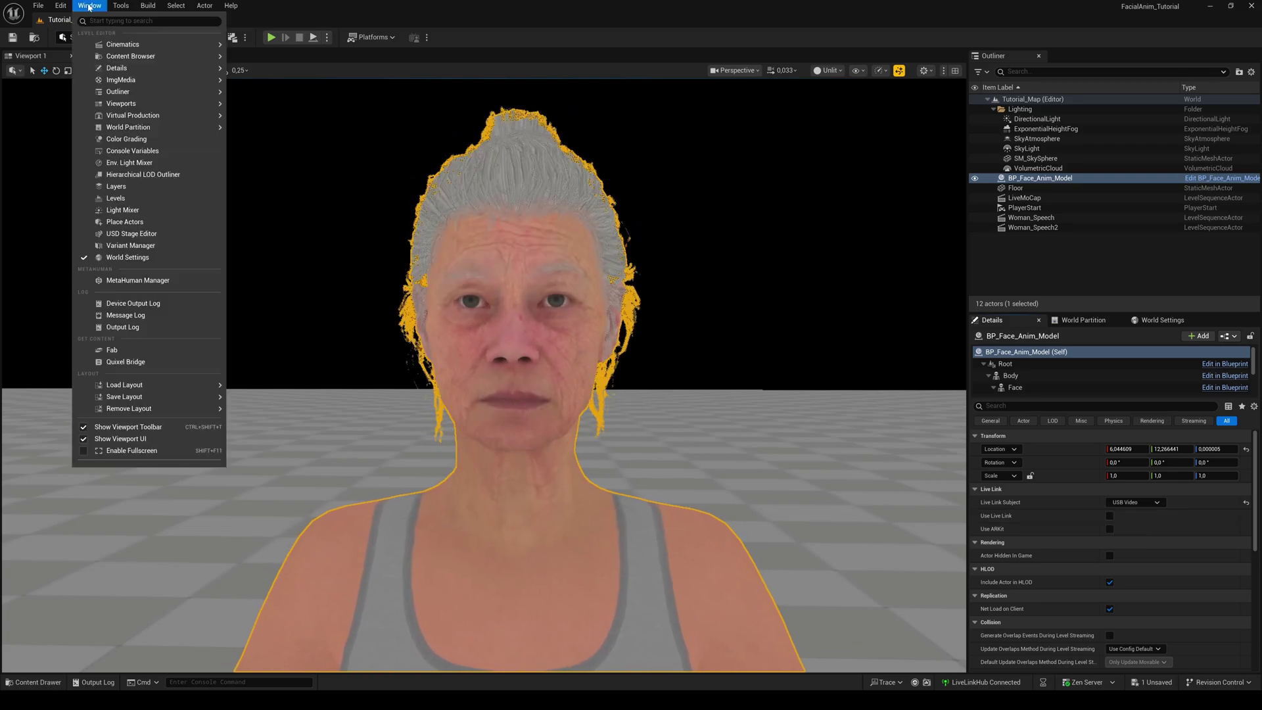
type("take")
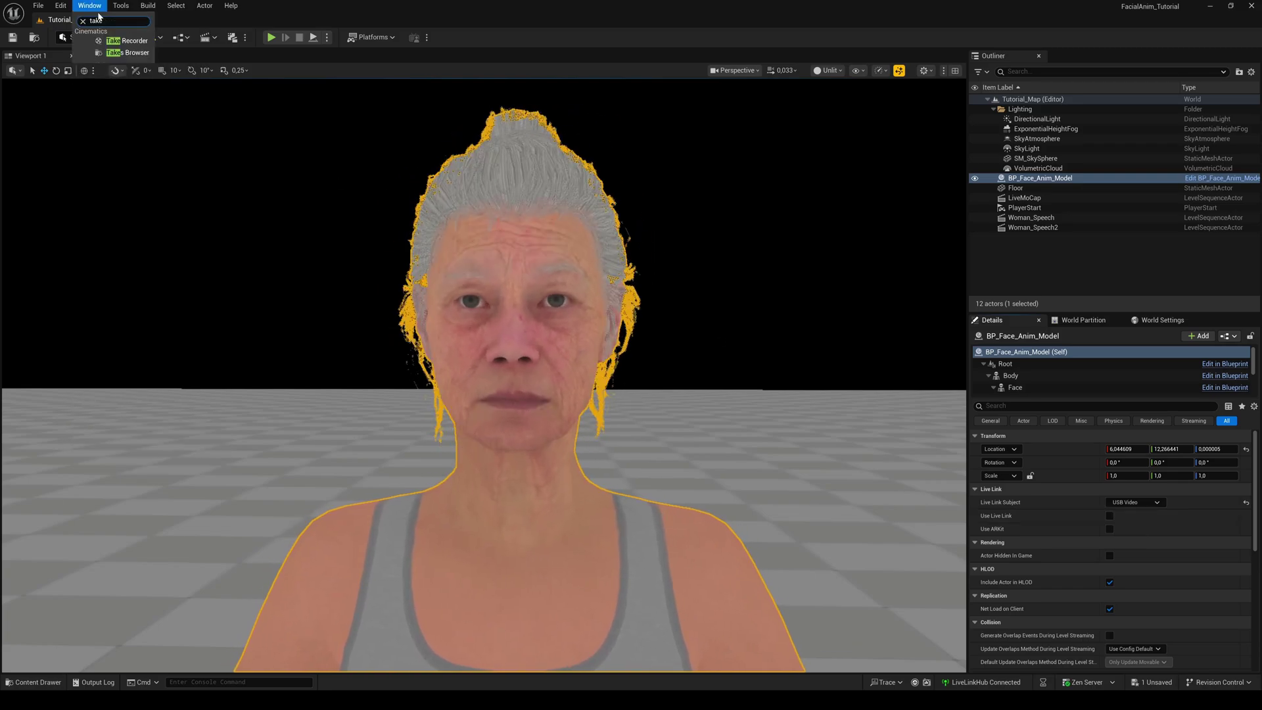
left_click(127, 41)
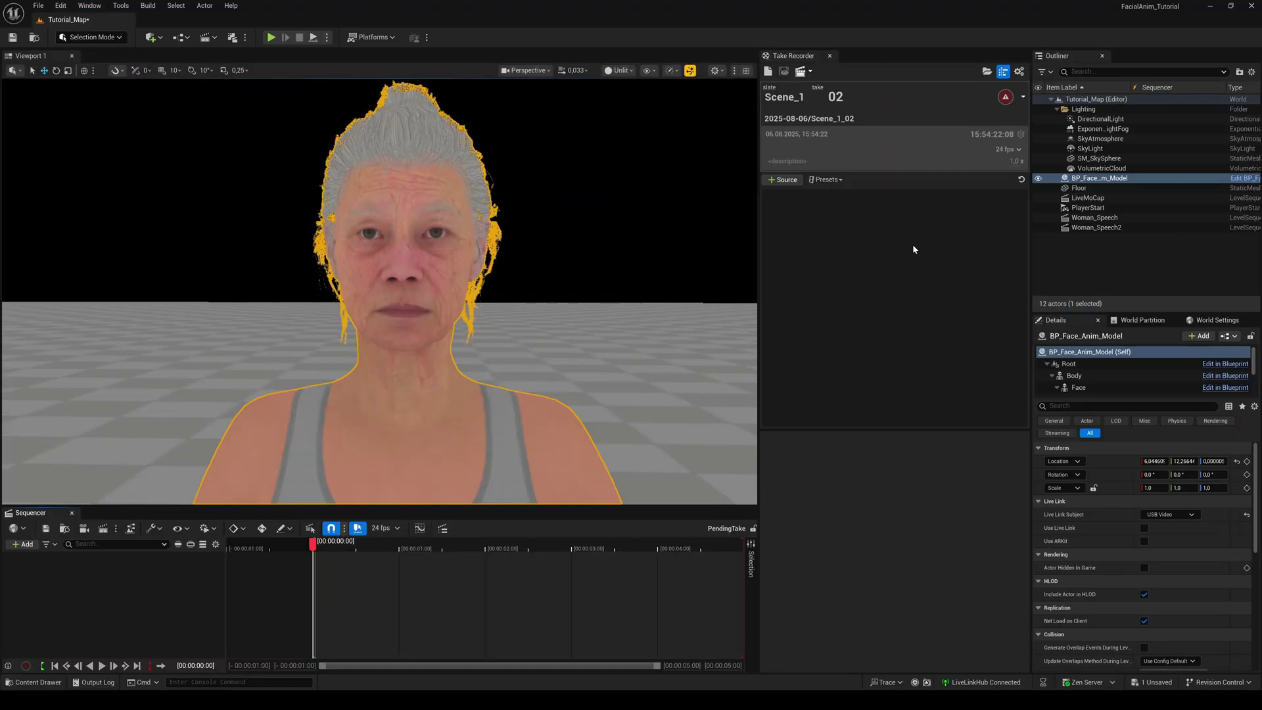
Name the slate Tutorial and add BP_Face_Anim_Model from the Outliner as a recording source
type("Tutorial")
left_click_drag(1094, 178, 830, 238)
left_click(856, 216)
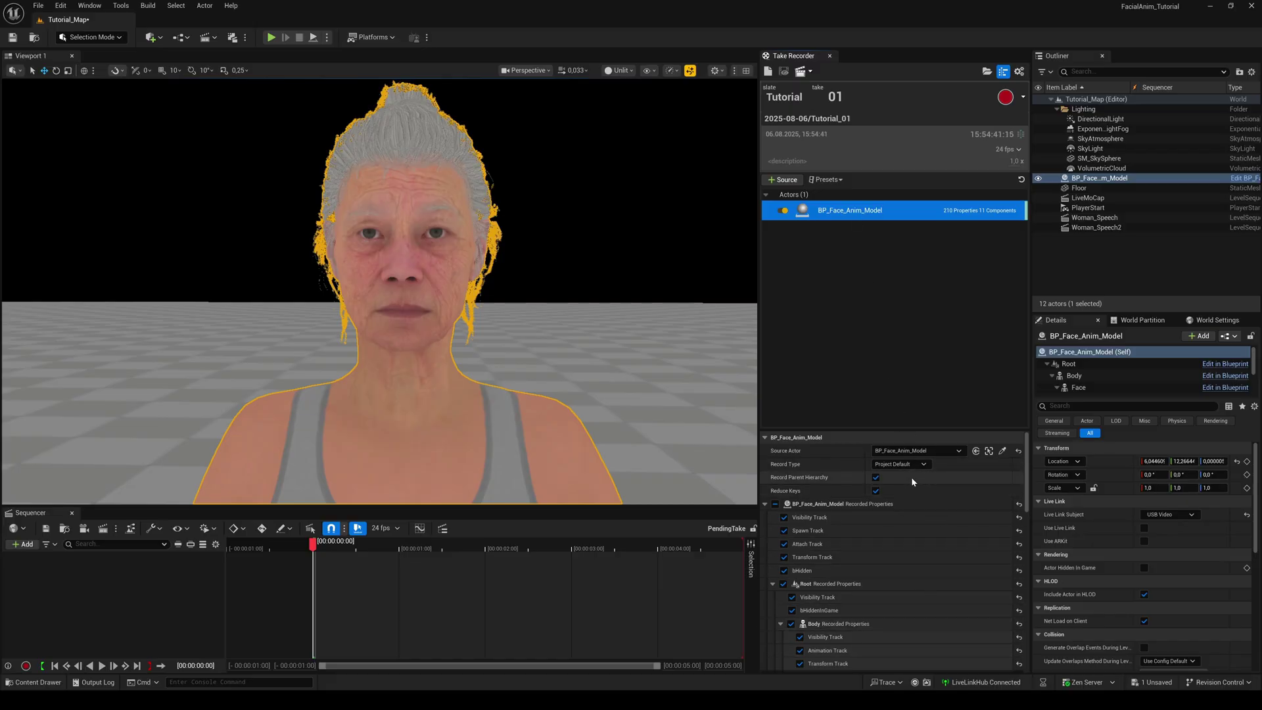
Add Microphone Audio as a source, enable Use Live Link on the face model, and start recording
left_click(882, 290)
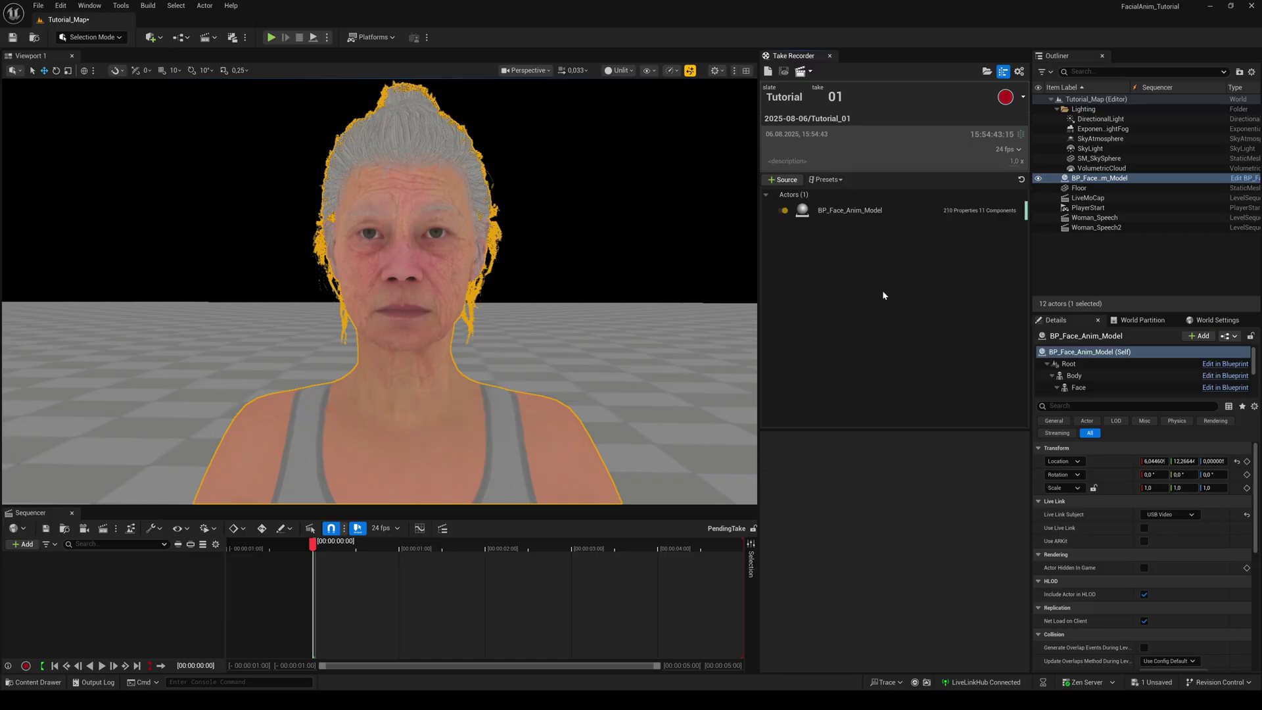
left_click(782, 181)
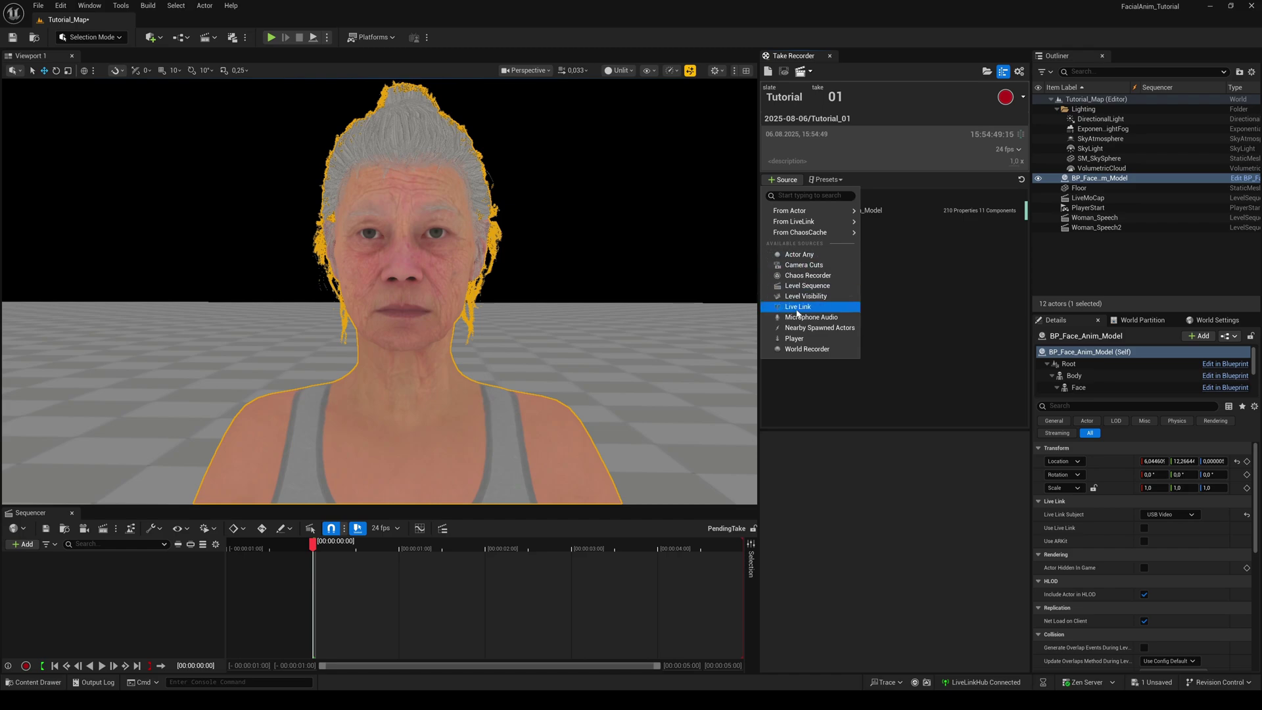
left_click(801, 318)
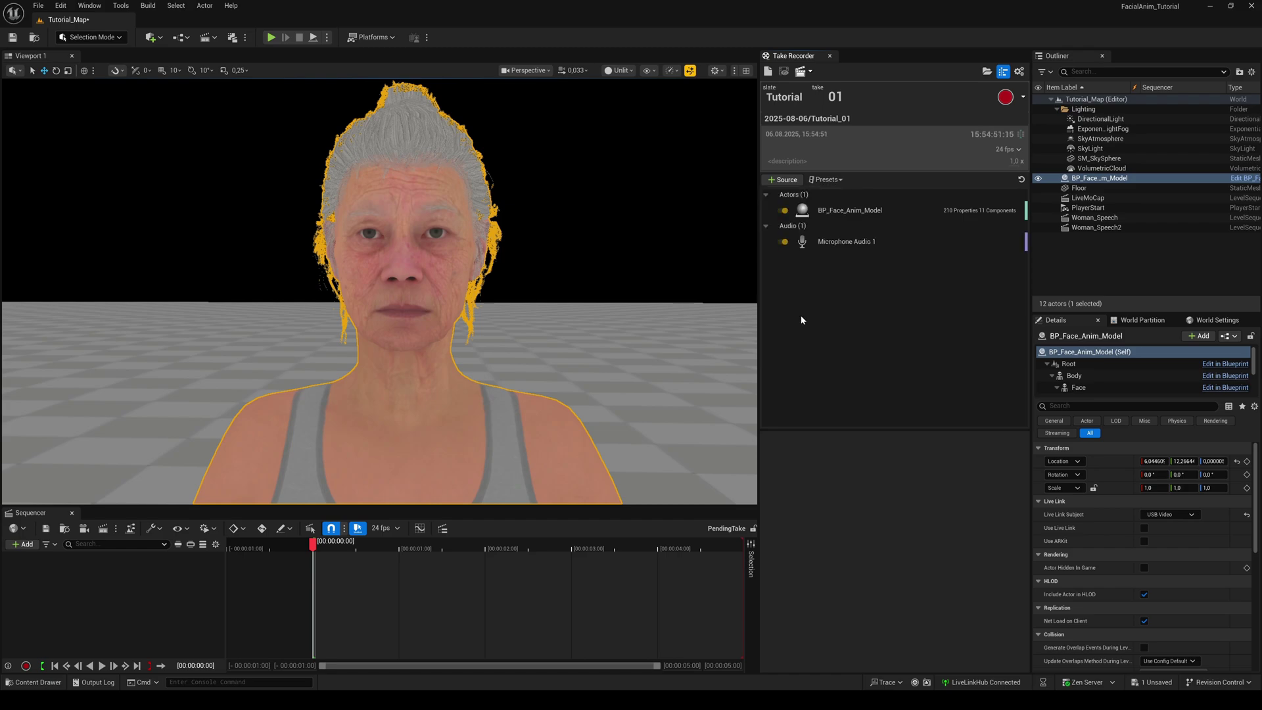
left_click(1144, 528)
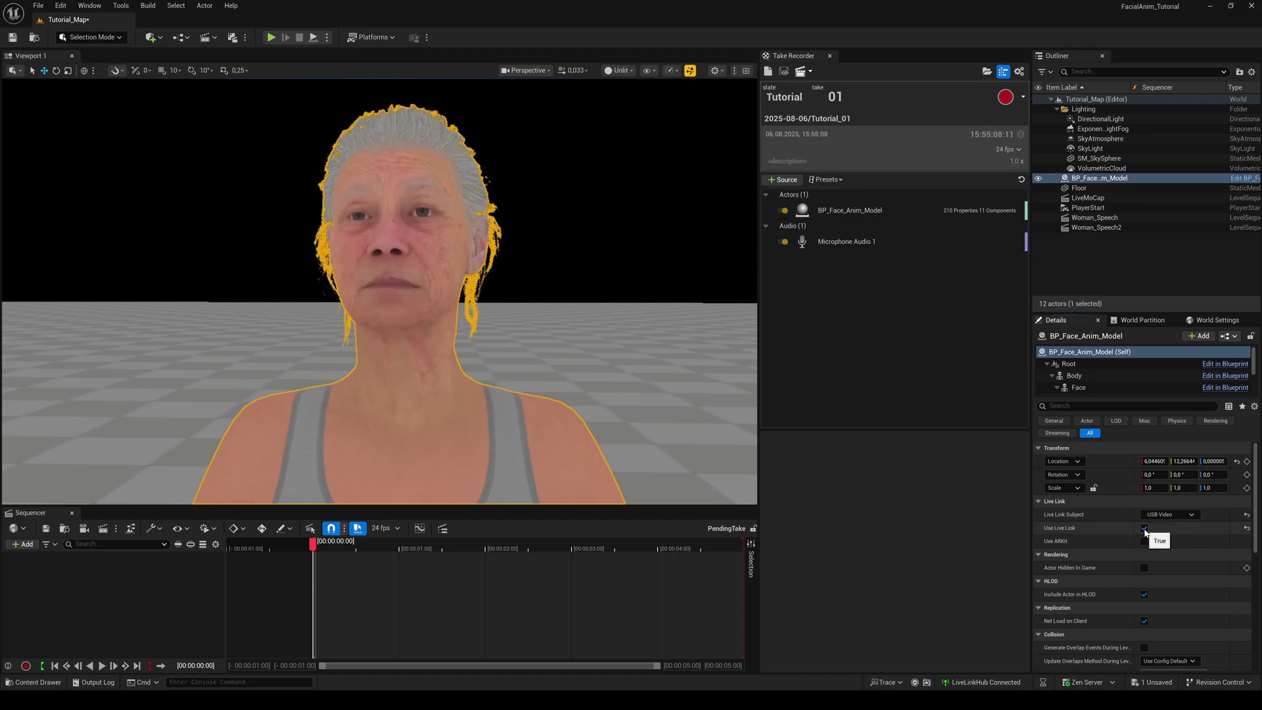
left_click(1005, 97)
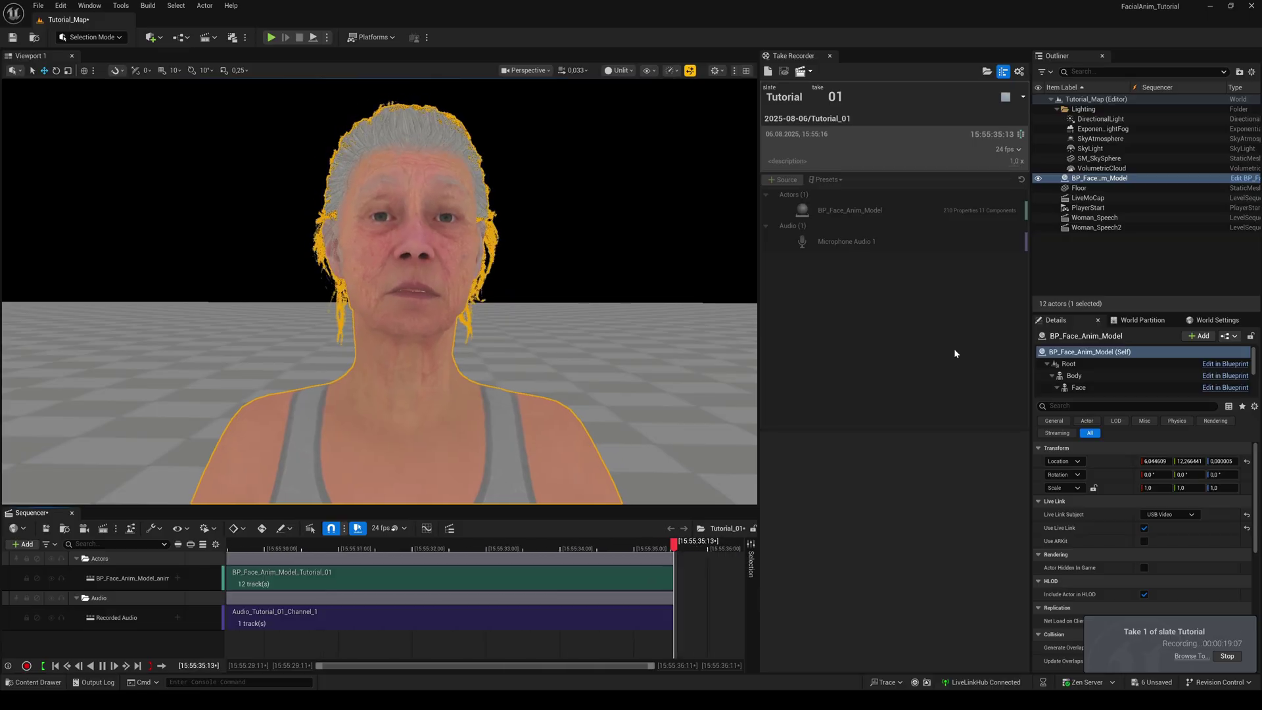
Stop the take, close Take Recorder, and browse Tutorial_01_Subscenes' Audio and Animation folders
left_click(1004, 97)
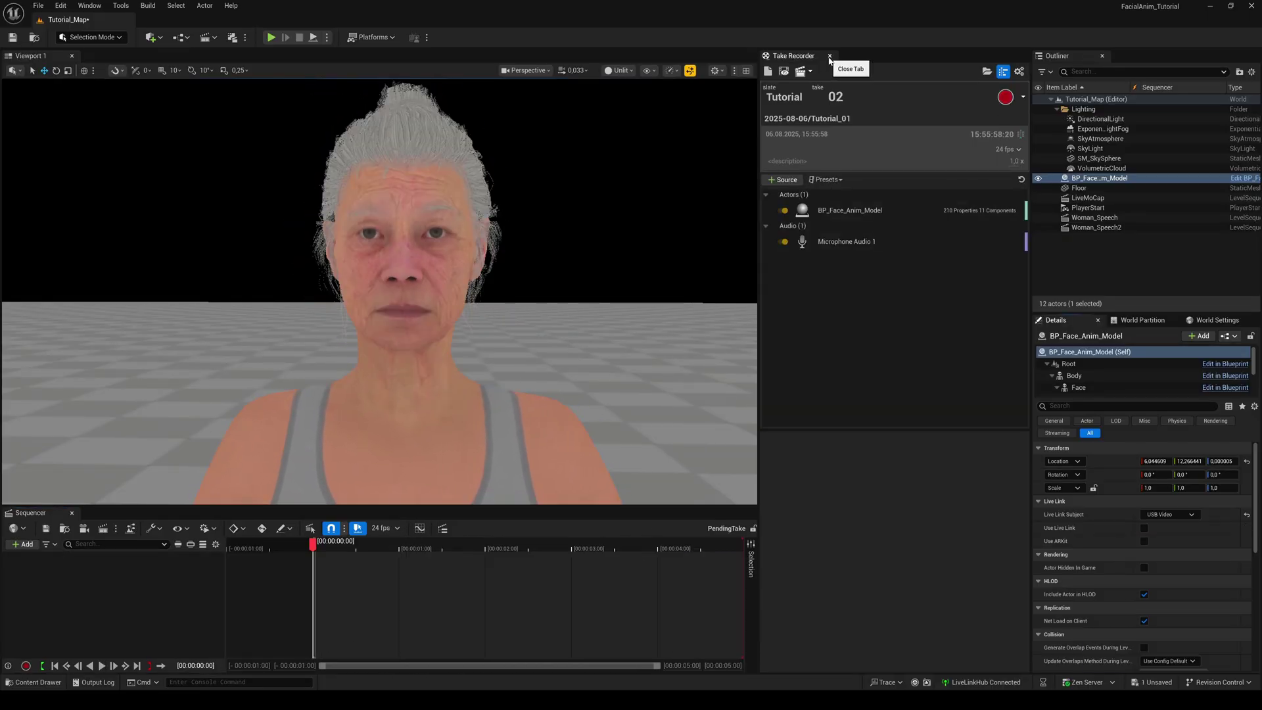
left_click(829, 58)
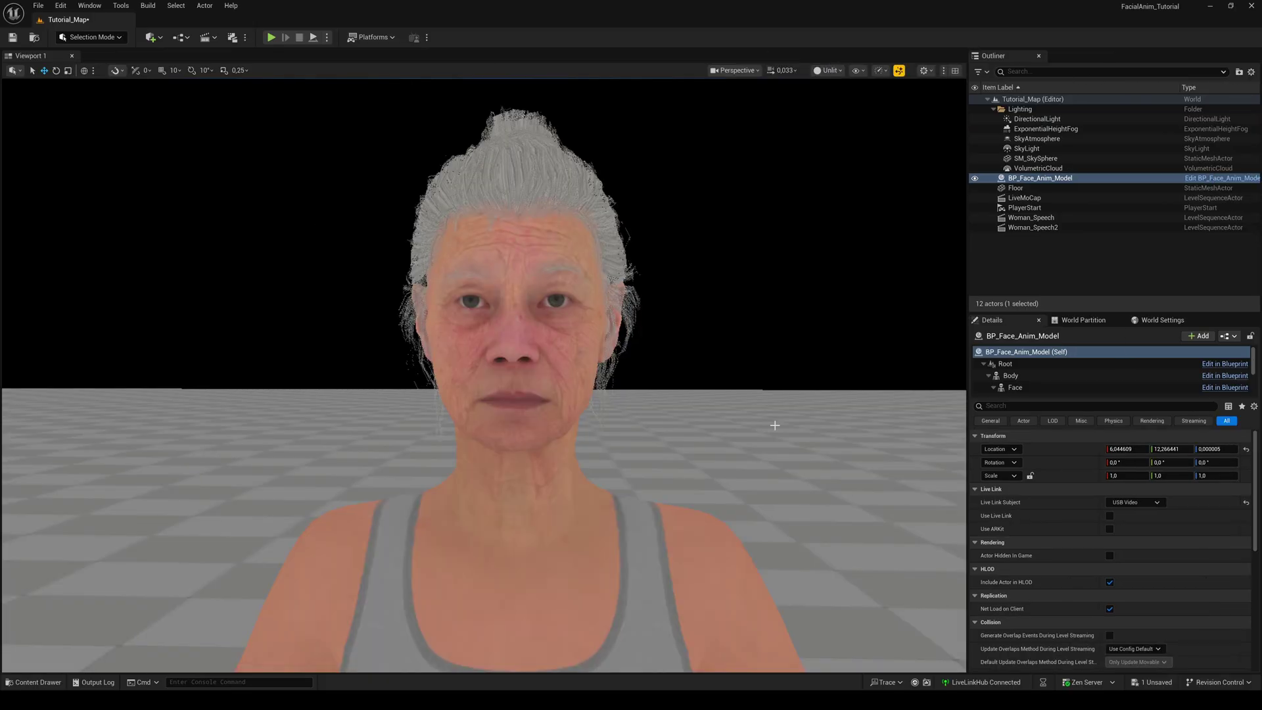
key("ctrl+space")
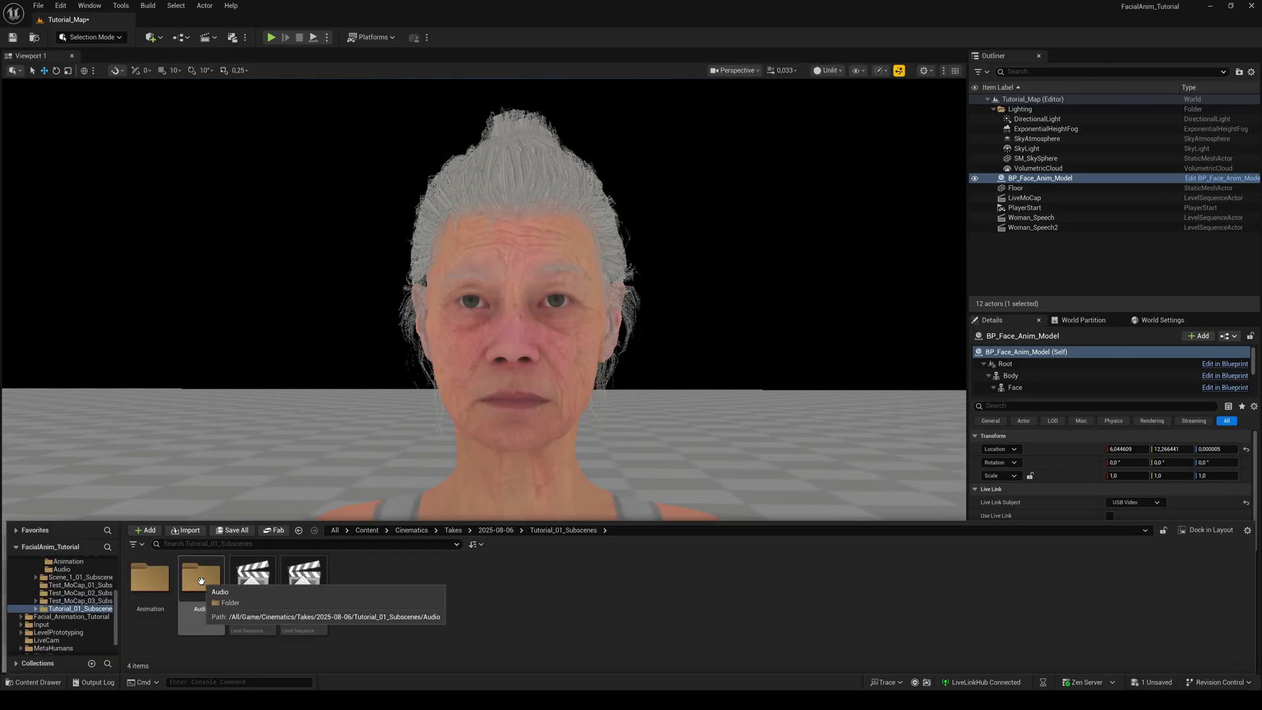
double_click(201, 581)
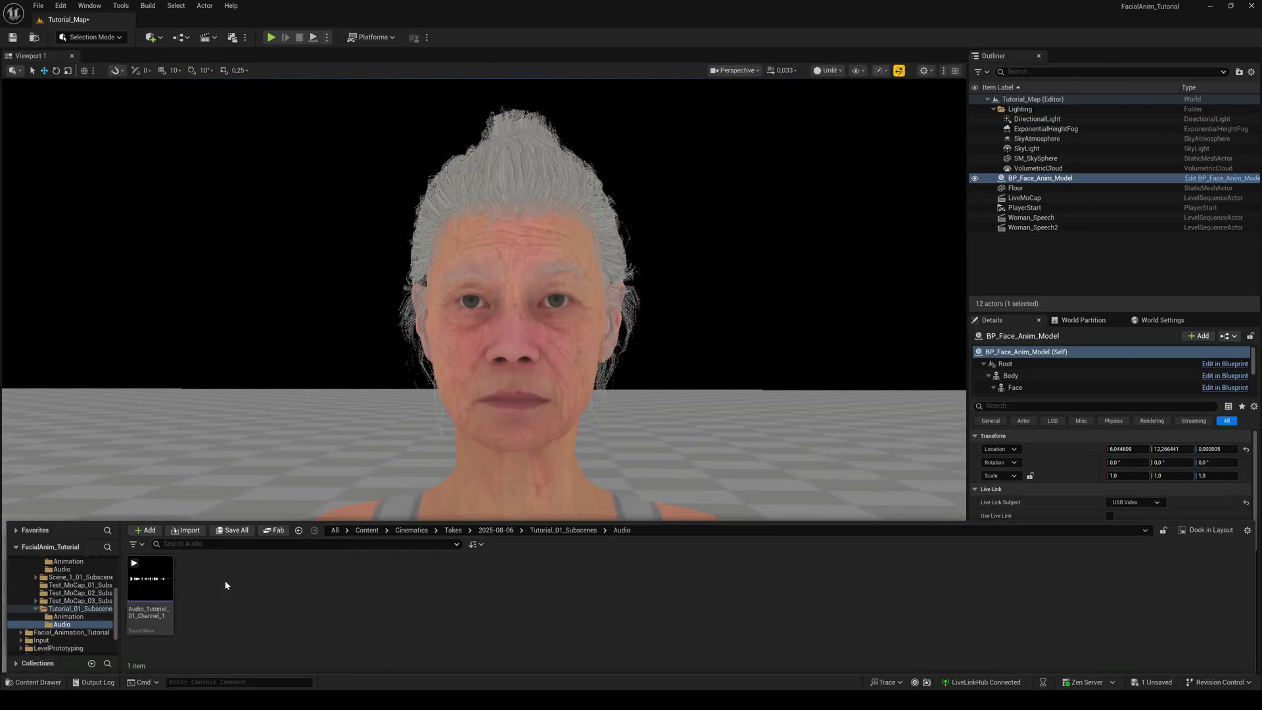
left_click(570, 531)
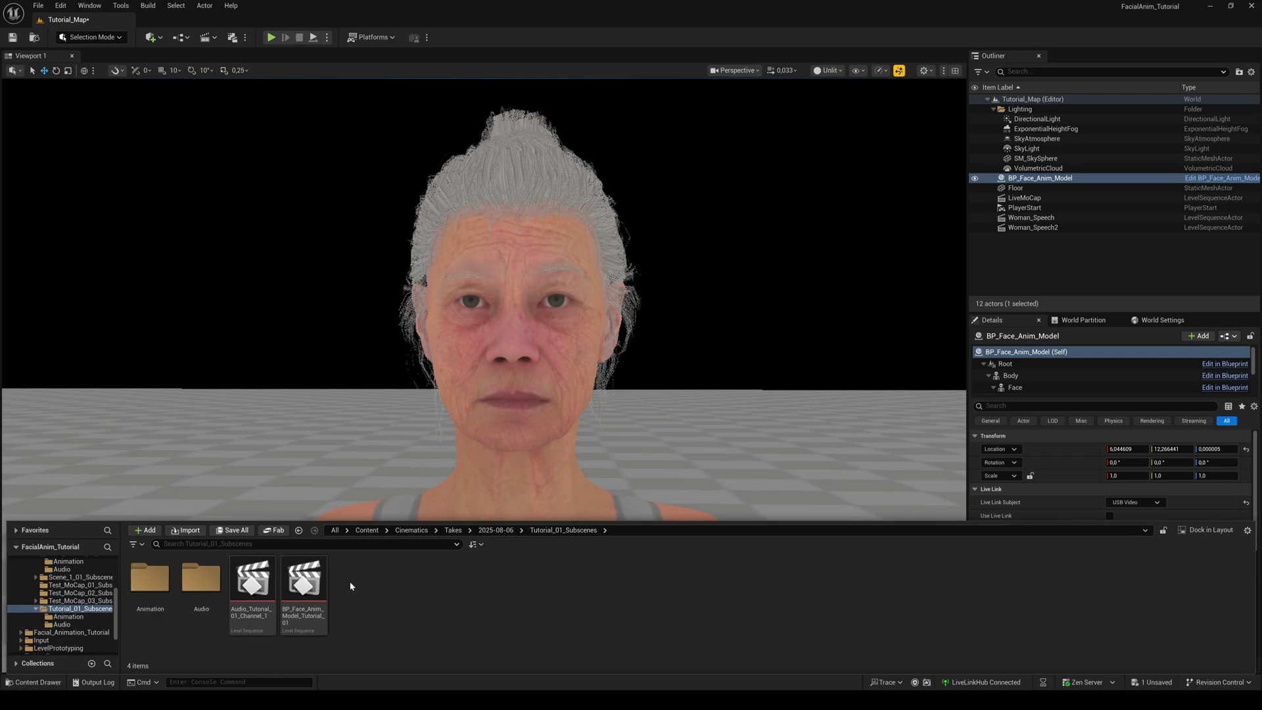
double_click(157, 580)
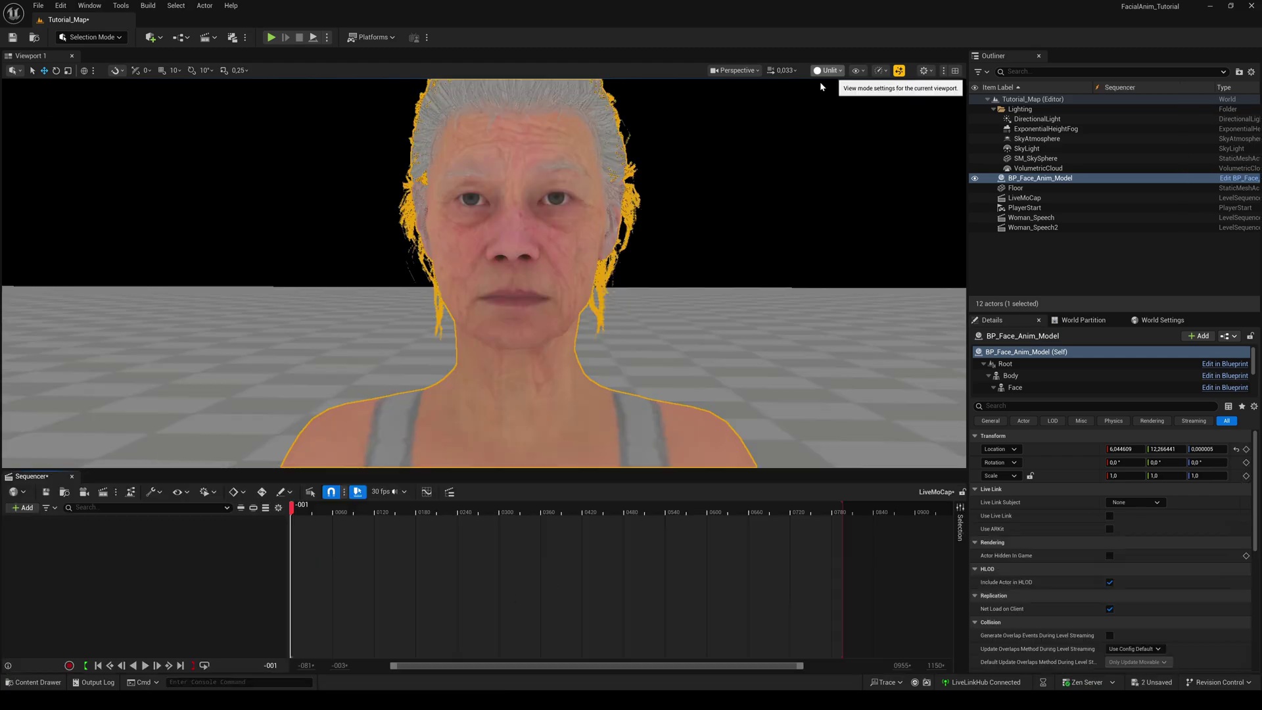
Close Live Link Hub, restore the Lit realtime viewport, and return to Tutorial_01_Subscenes in the Content Drawer
left_click(899, 70)
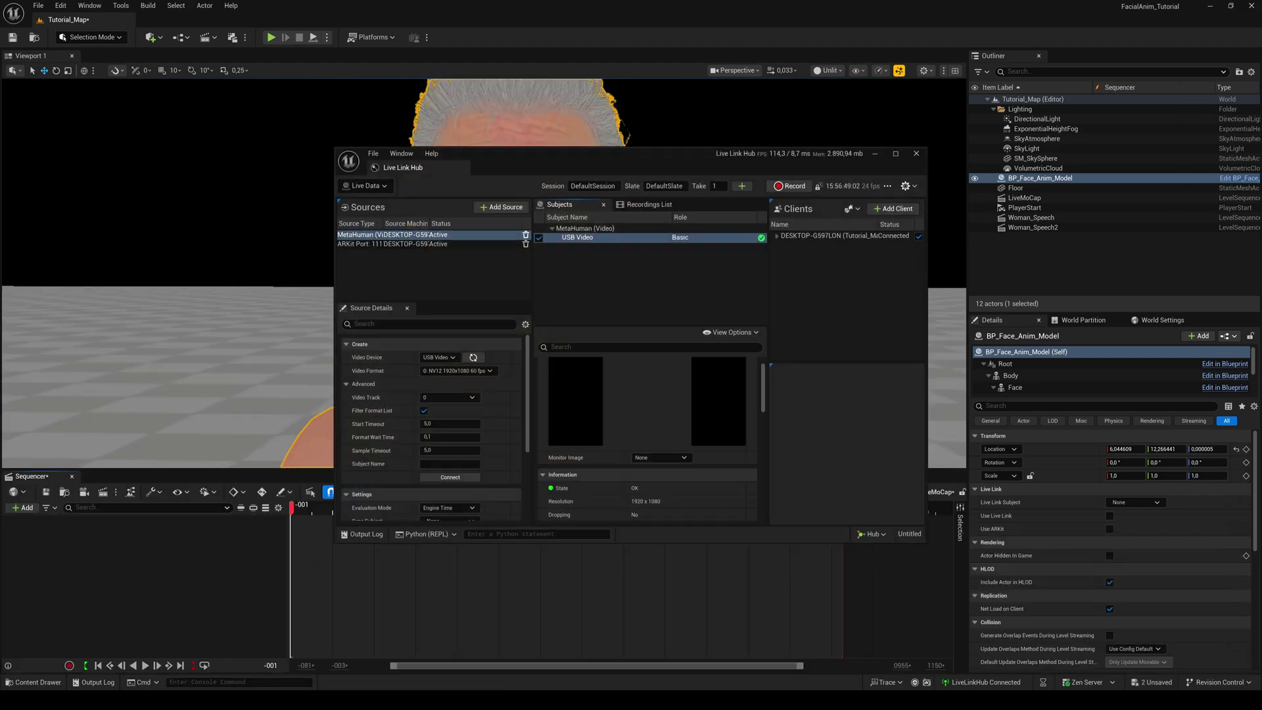
left_click(916, 155)
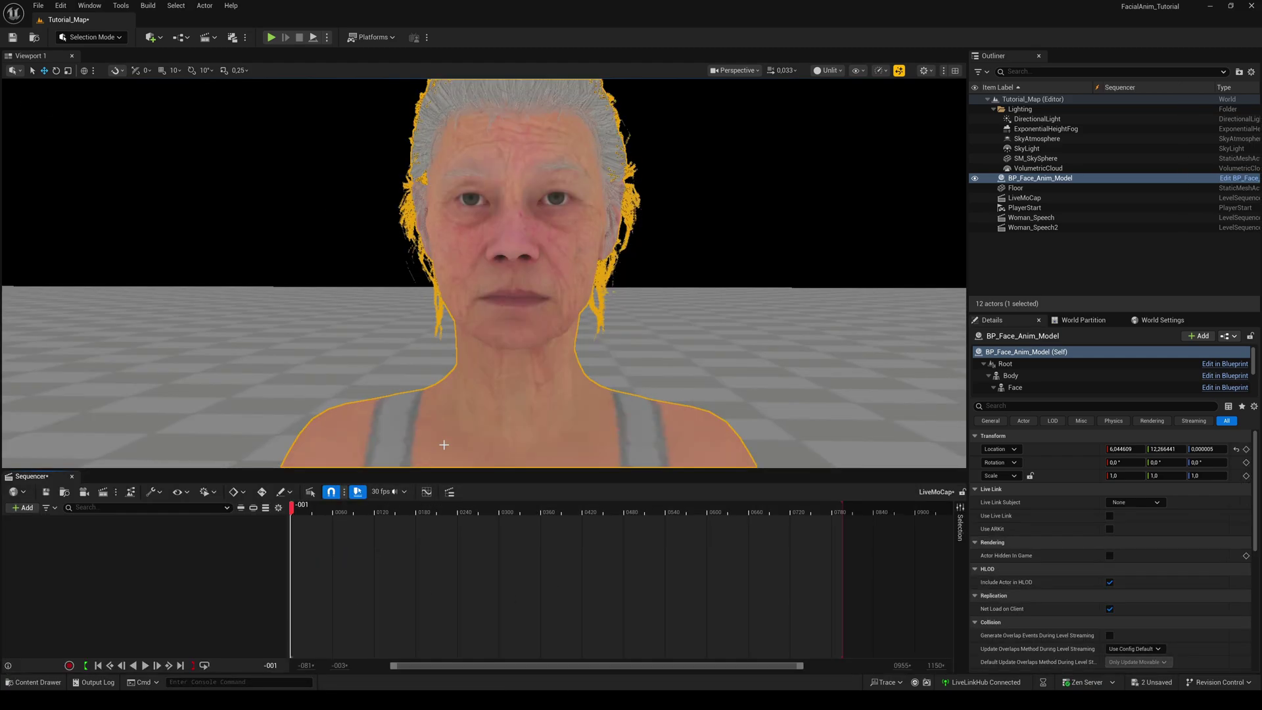
left_click(835, 72)
left_click(833, 115)
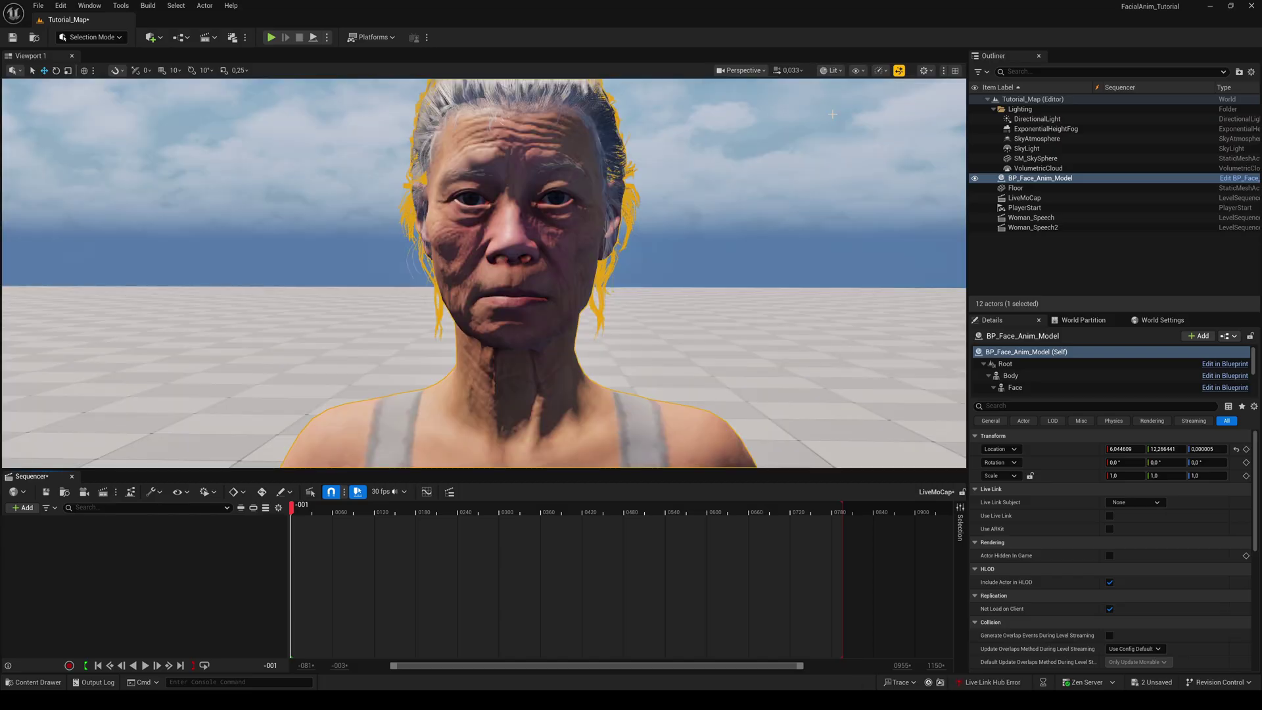
left_click(899, 70)
left_click(903, 72)
mouse_move(957, 140)
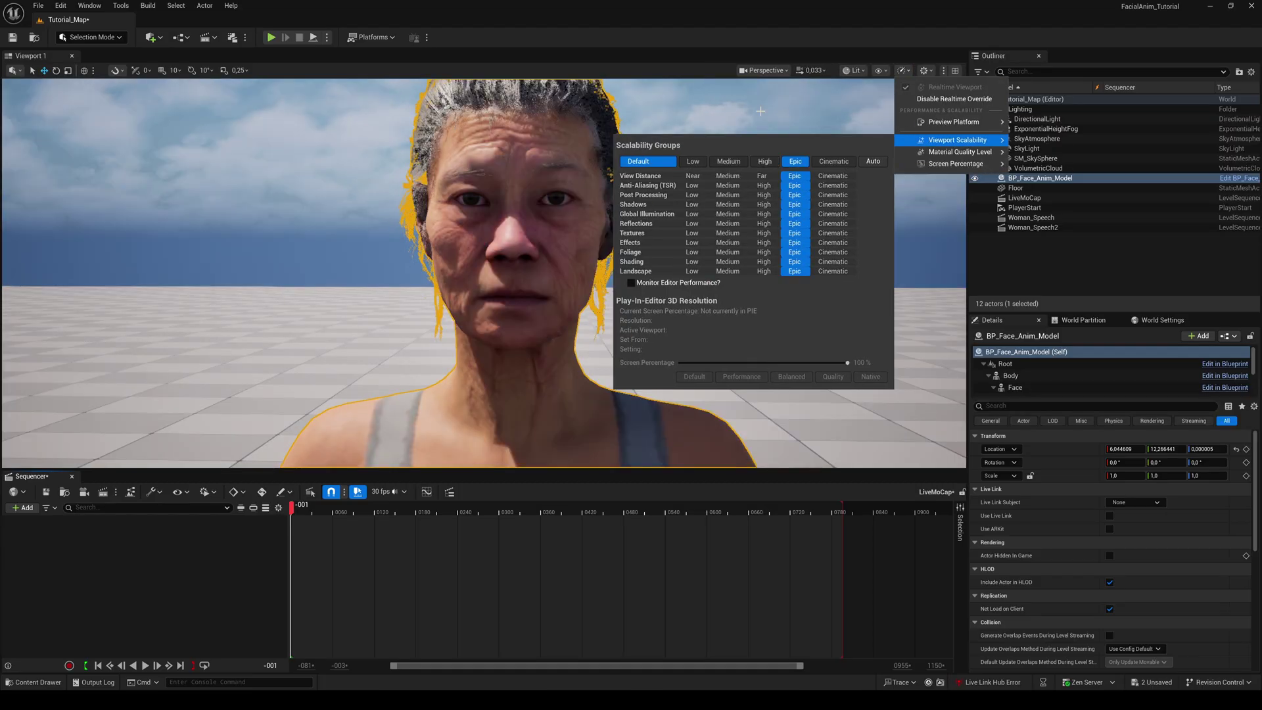
left_click(752, 219)
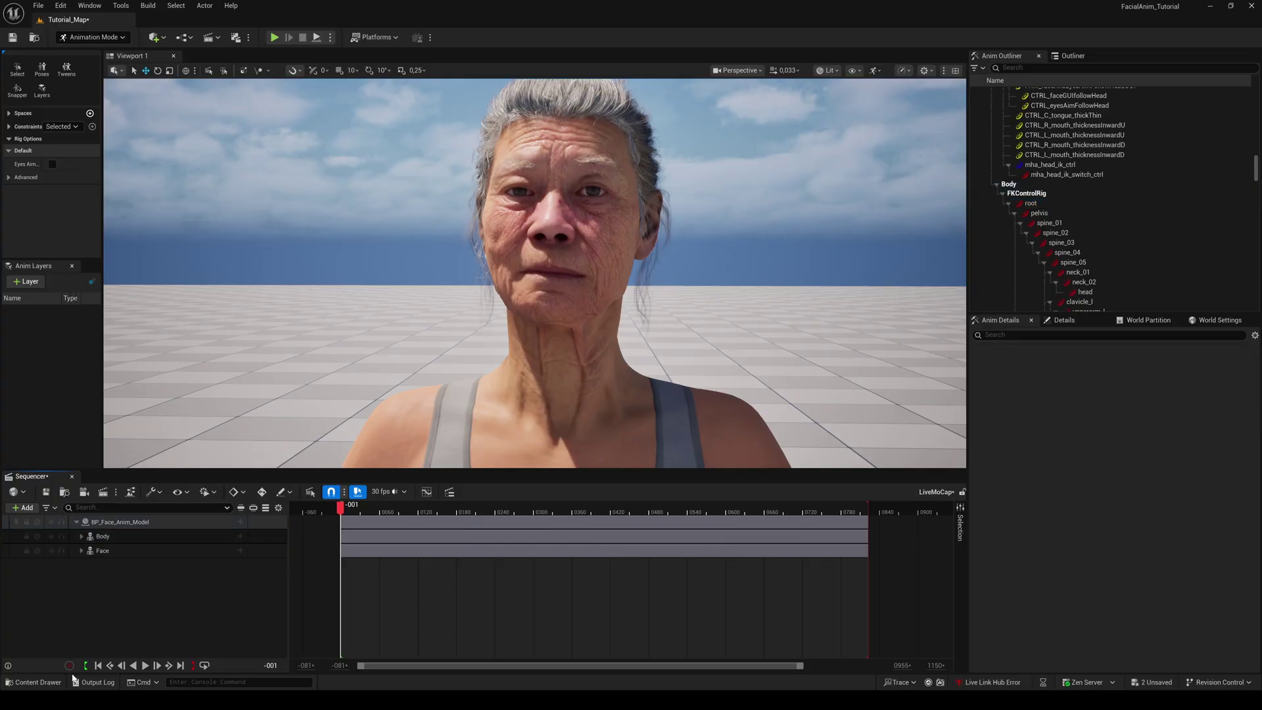
left_click(53, 682)
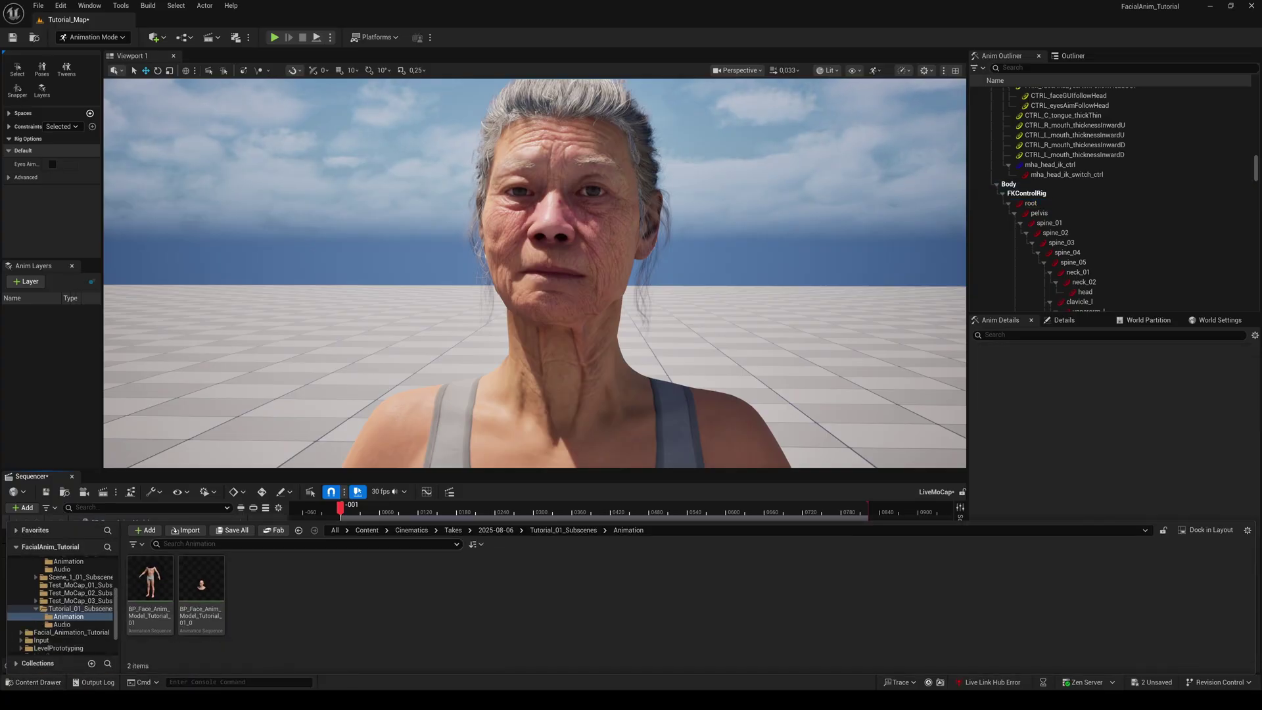
left_click(571, 531)
Place Audio_Tutorial_01_Channel_1 in the LiveMoCap sequence, nudge it one frame later, and return to frame 0
double_click(203, 579)
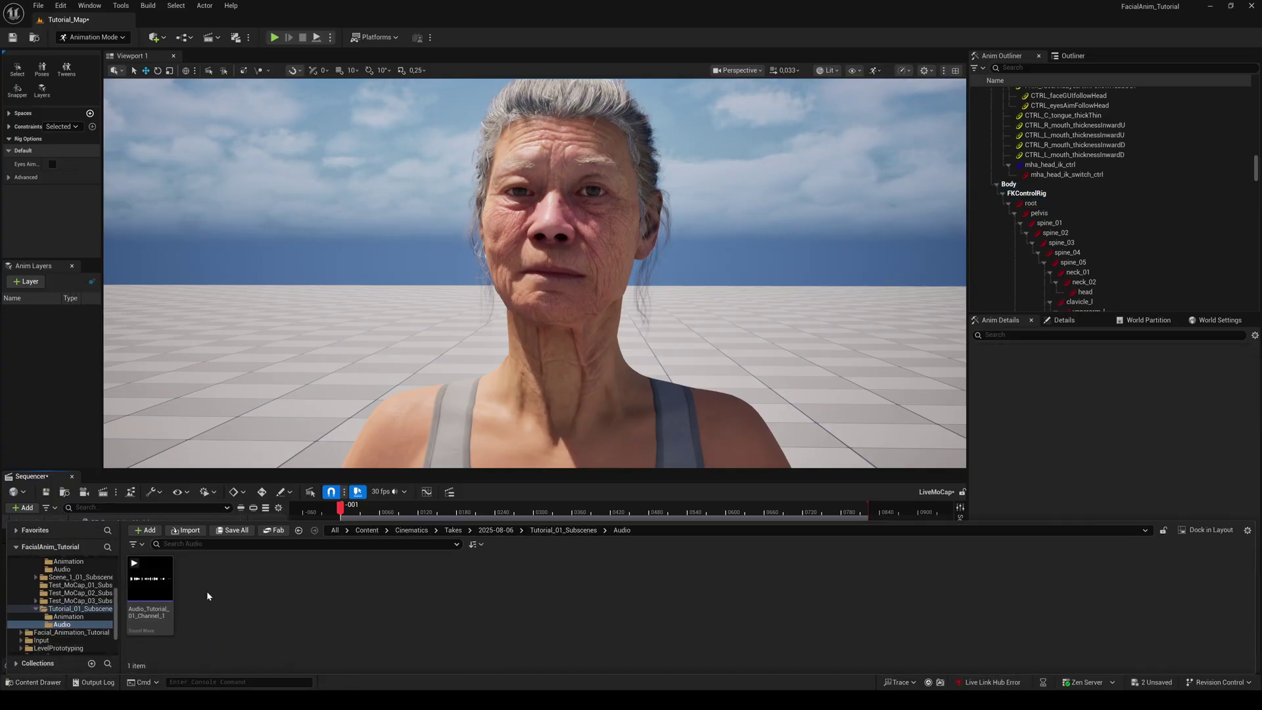
left_click_drag(136, 583, 80, 602)
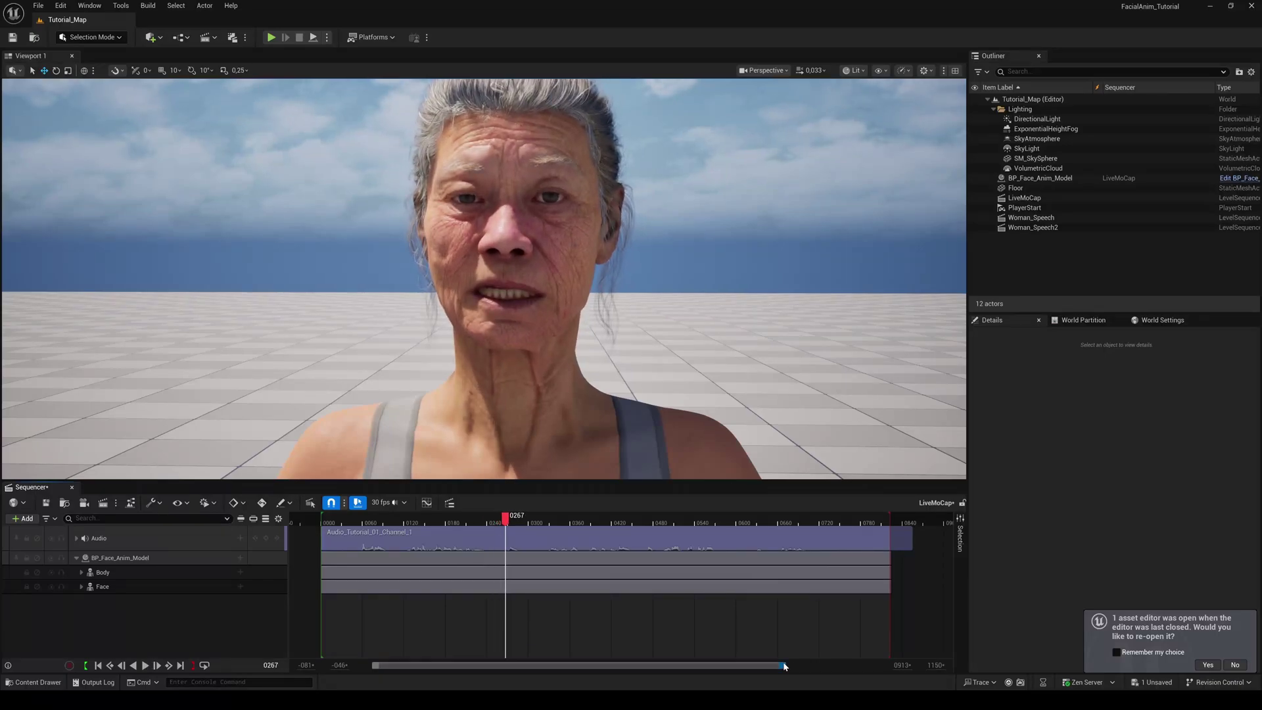
left_click_drag(784, 667, 542, 669)
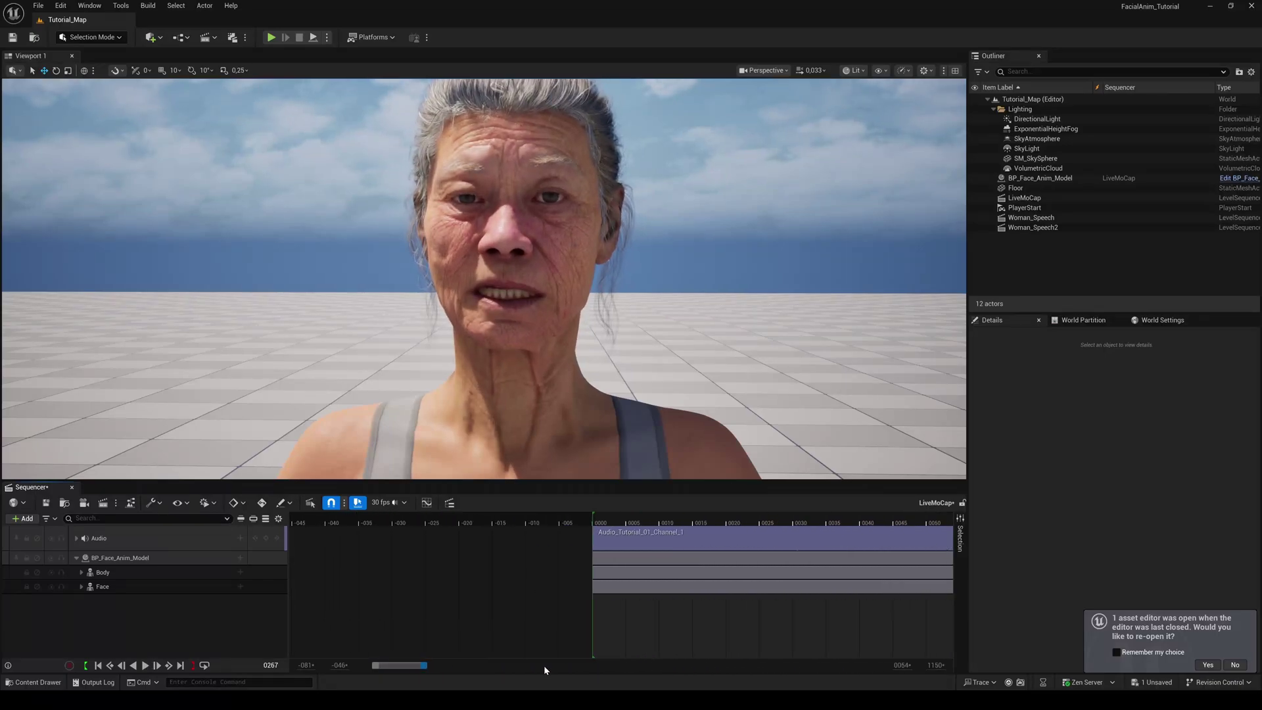
left_click_drag(623, 536, 658, 534)
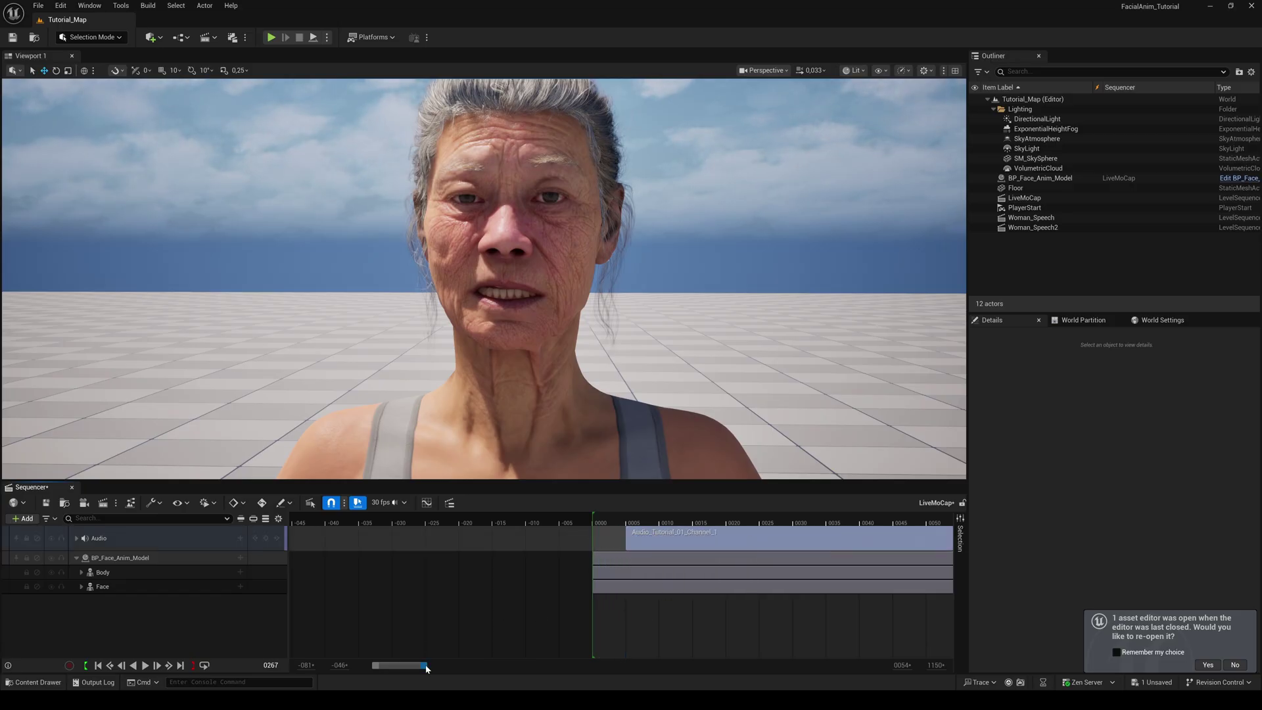
double_click(404, 664)
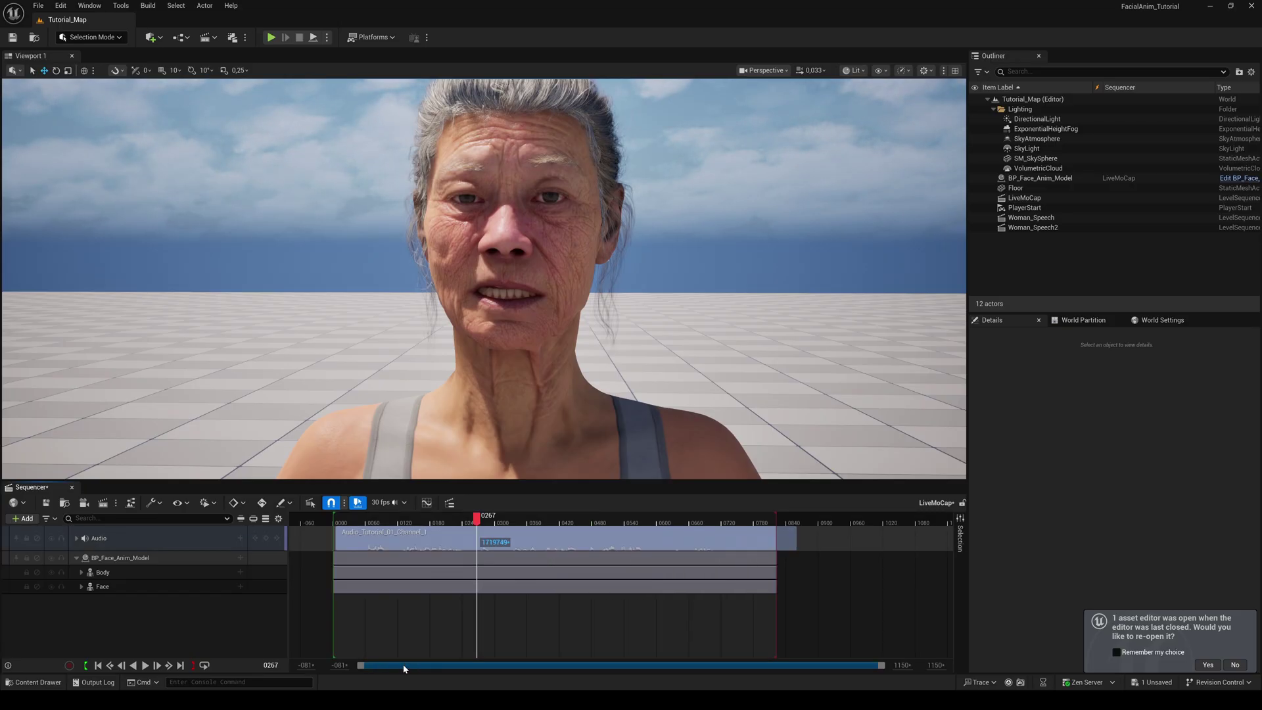
left_click(99, 666)
Play the LiveMoCap sequence from frame 0 to watch the face performance with its audio
left_click(145, 665)
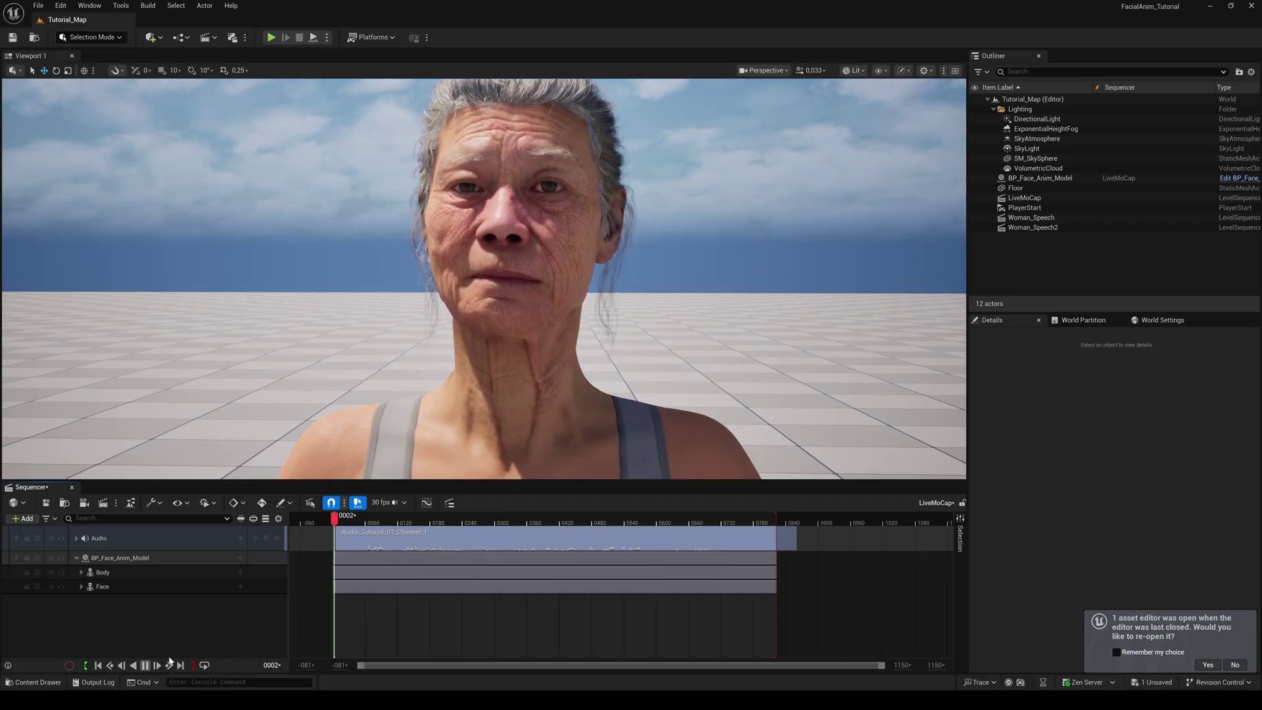